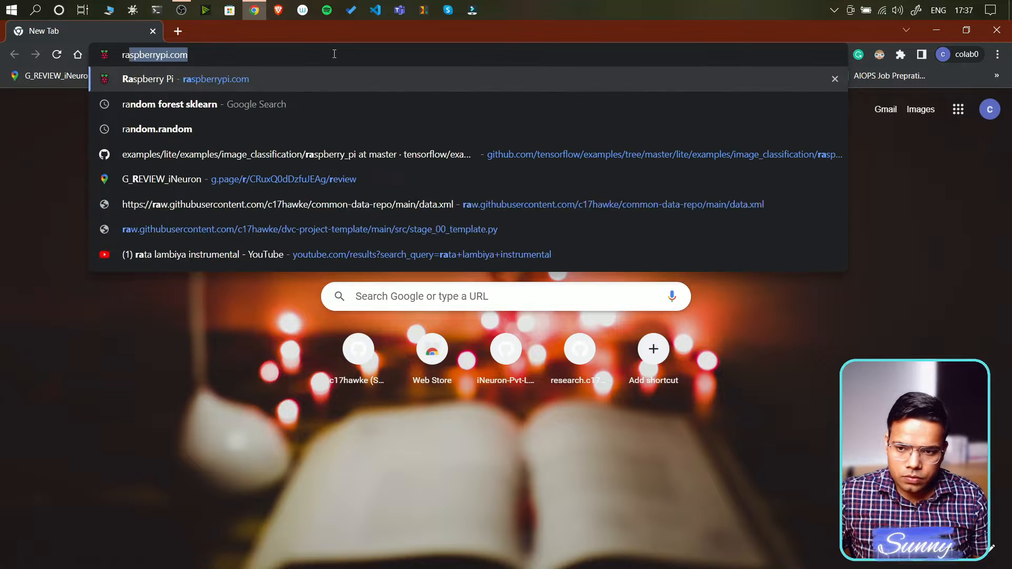
- From raspberrypi.com's Software page, download the Raspberry Pi Imager installer for Windows
key(Return)
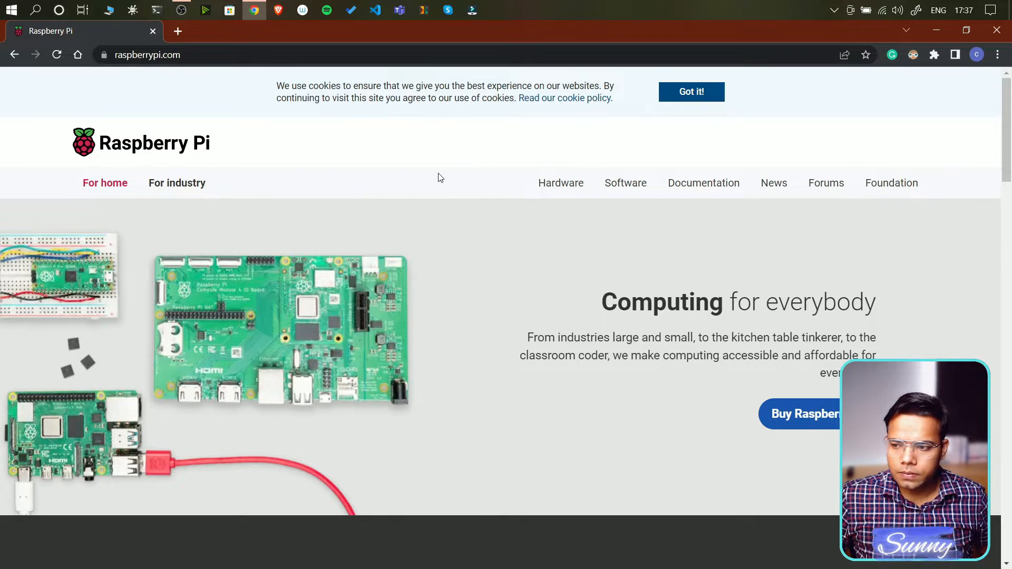
click(625, 184)
scroll(429, 245, down, 1)
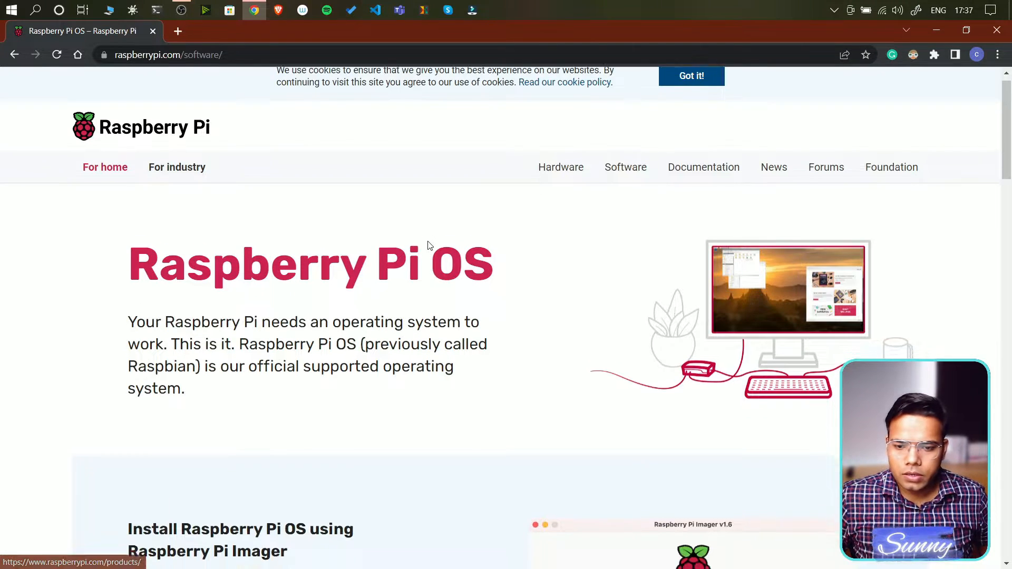
scroll(428, 245, down, 7)
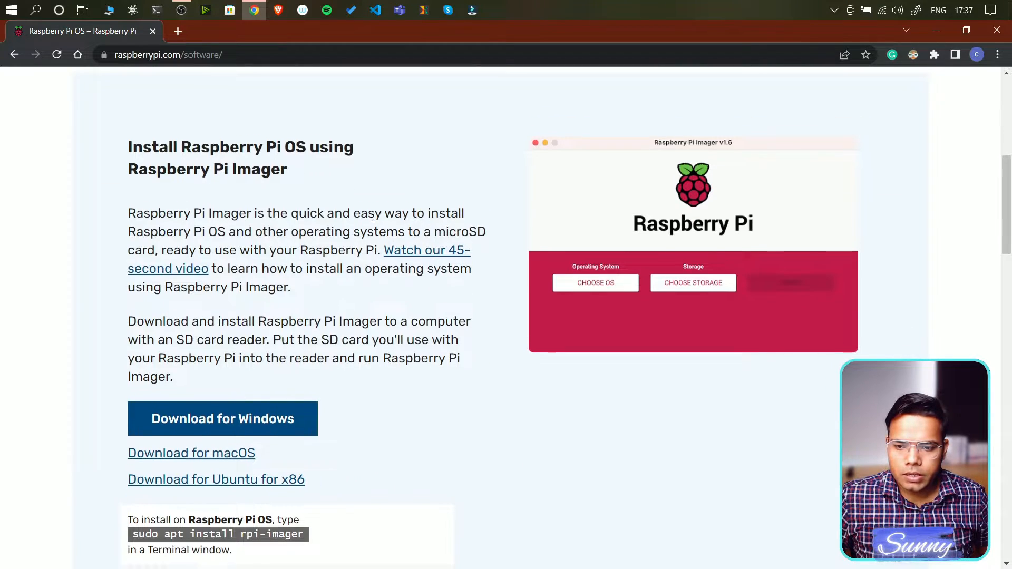
scroll(443, 233, down, 5)
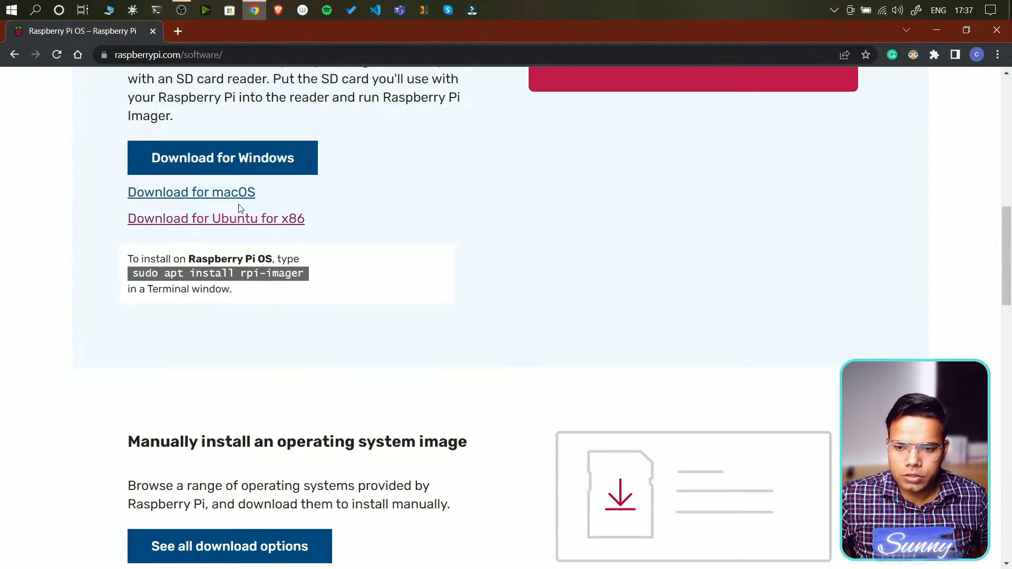
click(197, 163)
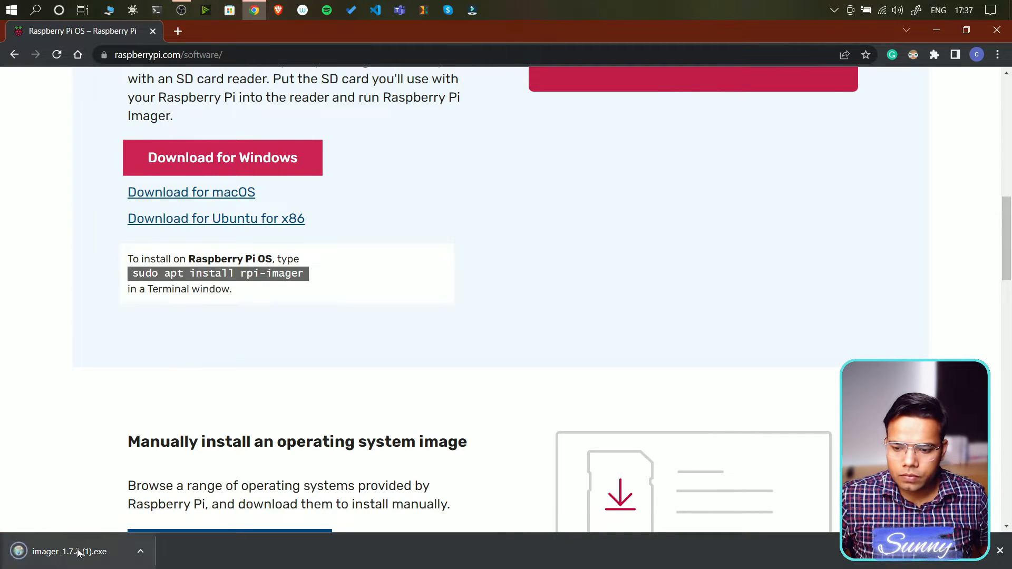
- Run the downloaded imager_1.7 installer to install Raspberry Pi Imager v1.7.2 and finish setup
click(78, 552)
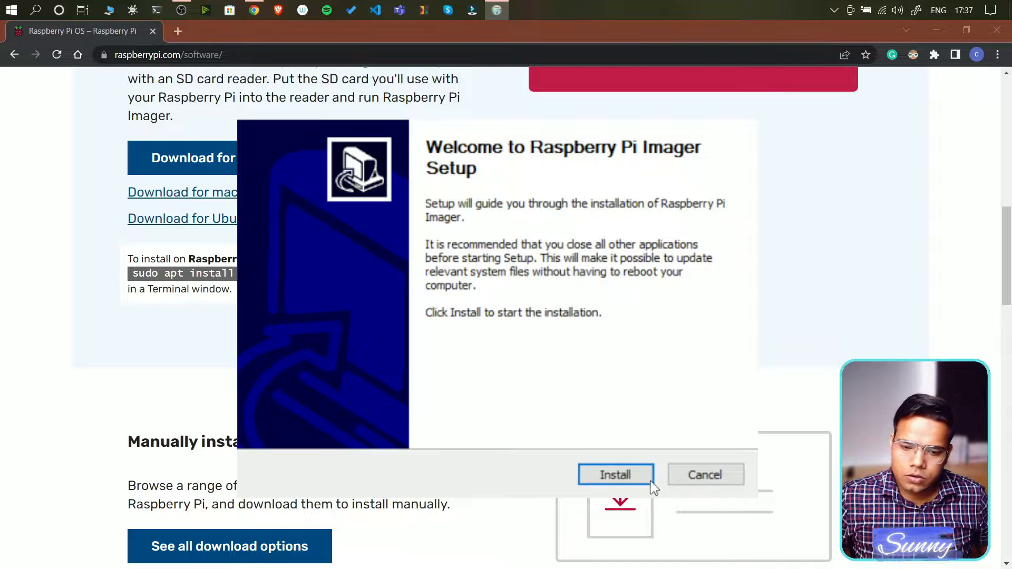
click(635, 474)
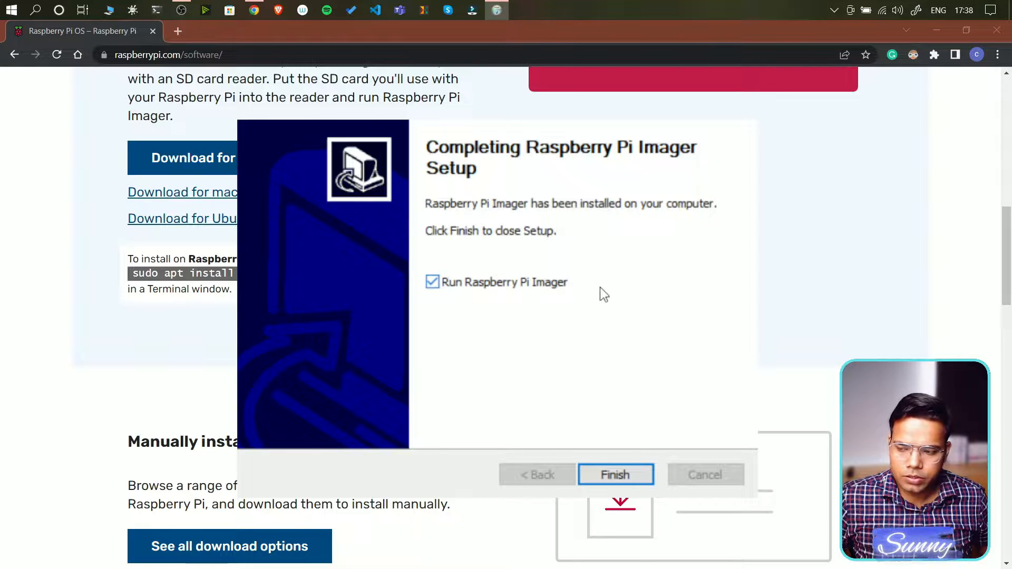
click(612, 474)
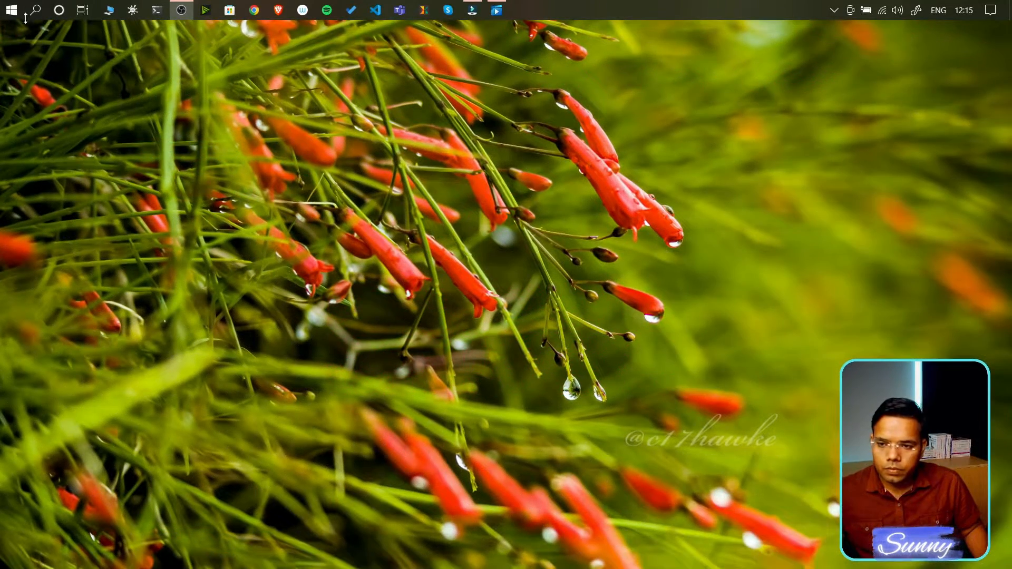
- Launch Raspberry Pi Imager by searching 'ras' and choose Raspberry Pi OS (32-bit)
click(27, 10)
text(ras)
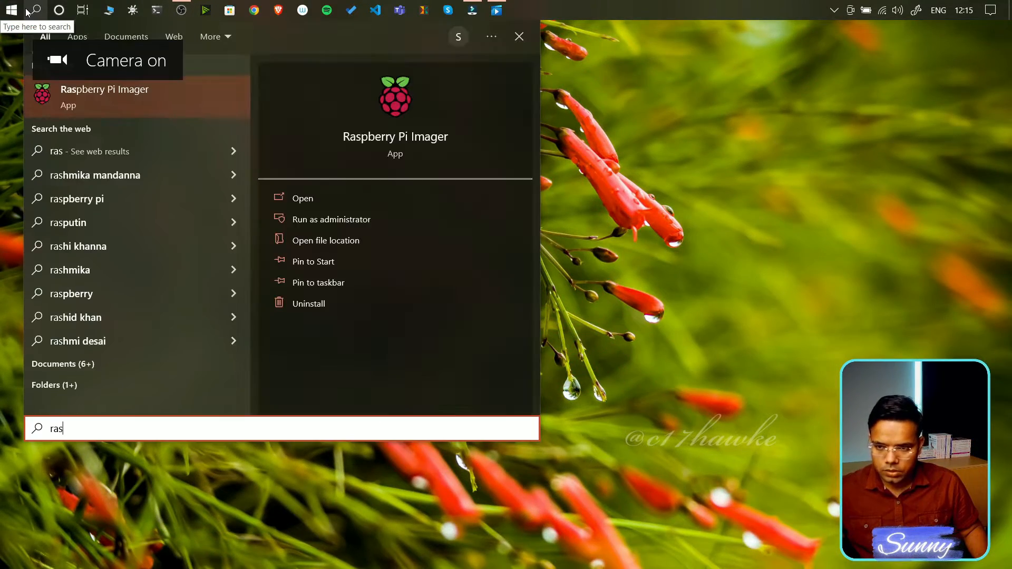
key(Return)
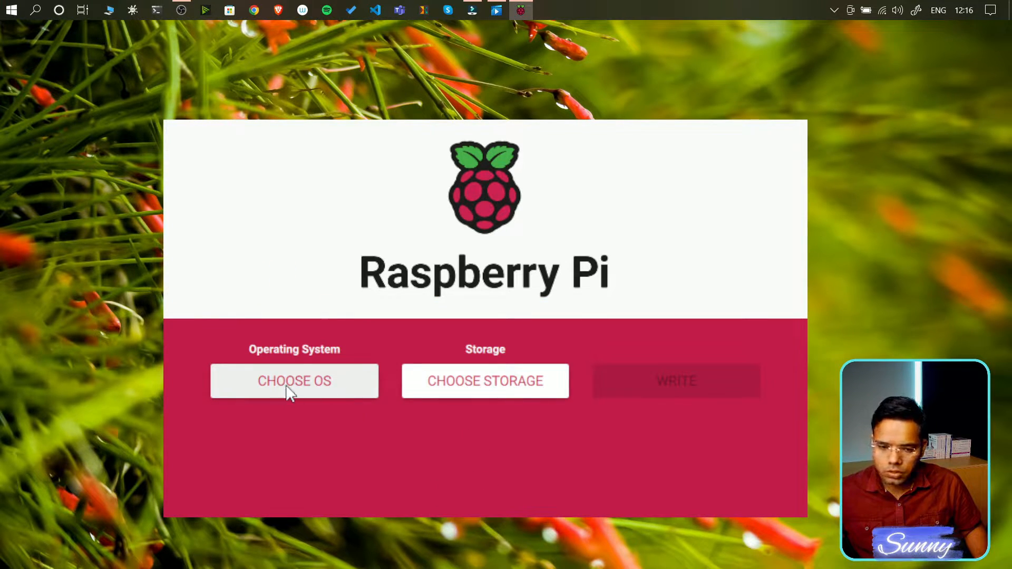
click(334, 395)
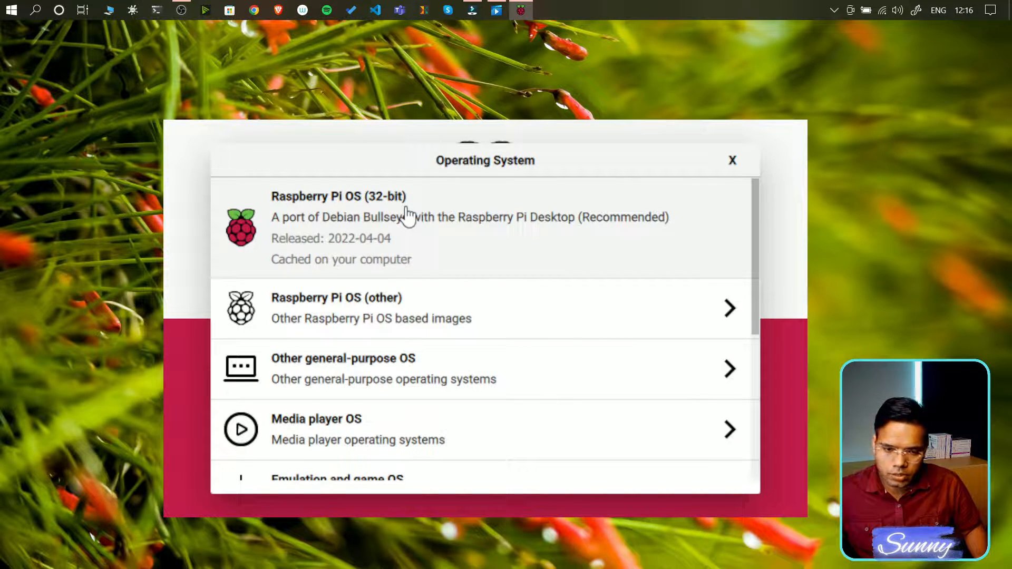
click(413, 225)
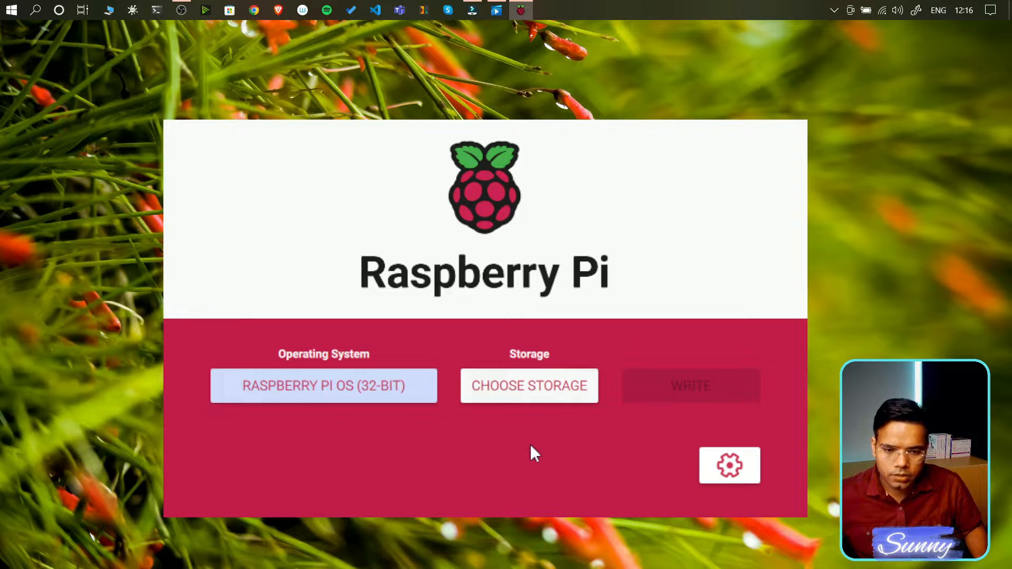
- Open Advanced options and keep the customization for this session only
click(732, 468)
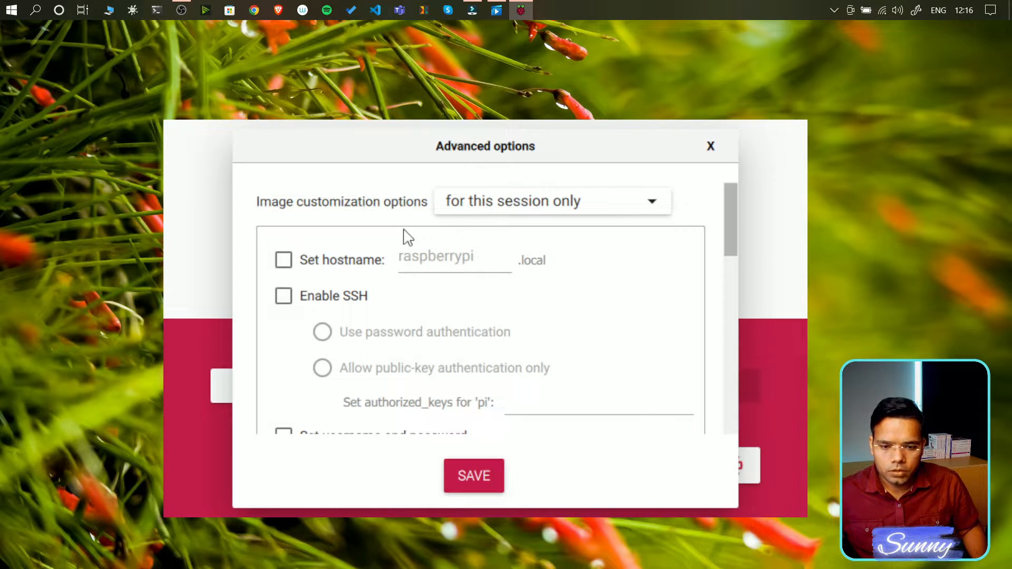
click(506, 207)
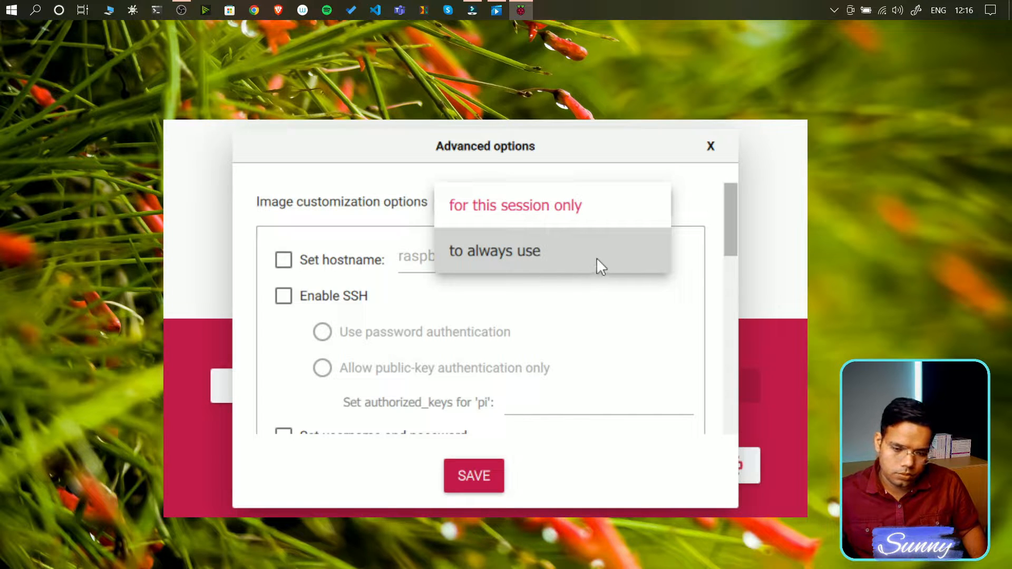
click(378, 211)
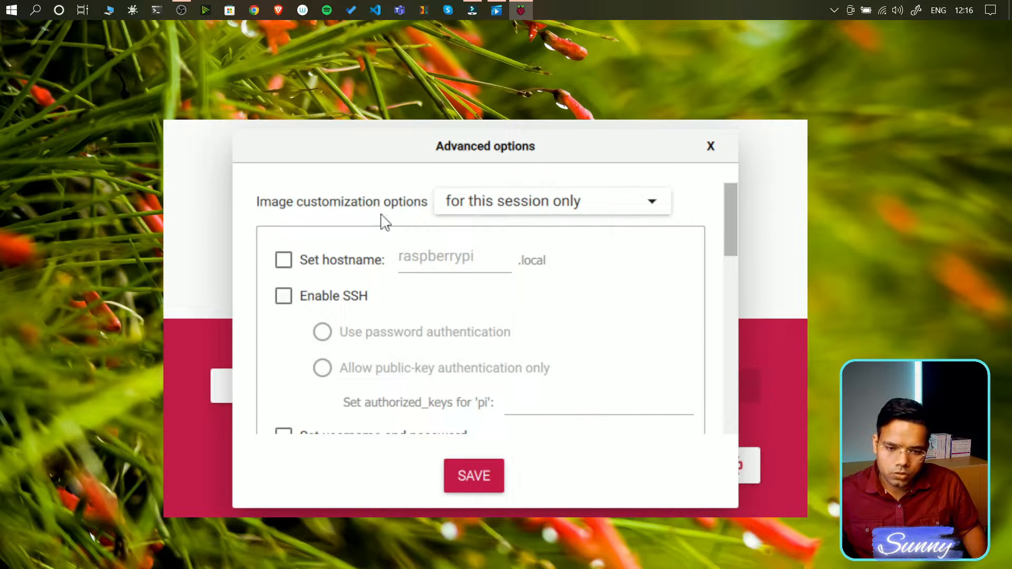
- Enable hostname raspberrypi and SSH with password authentication, and enter a password for user pi
click(285, 261)
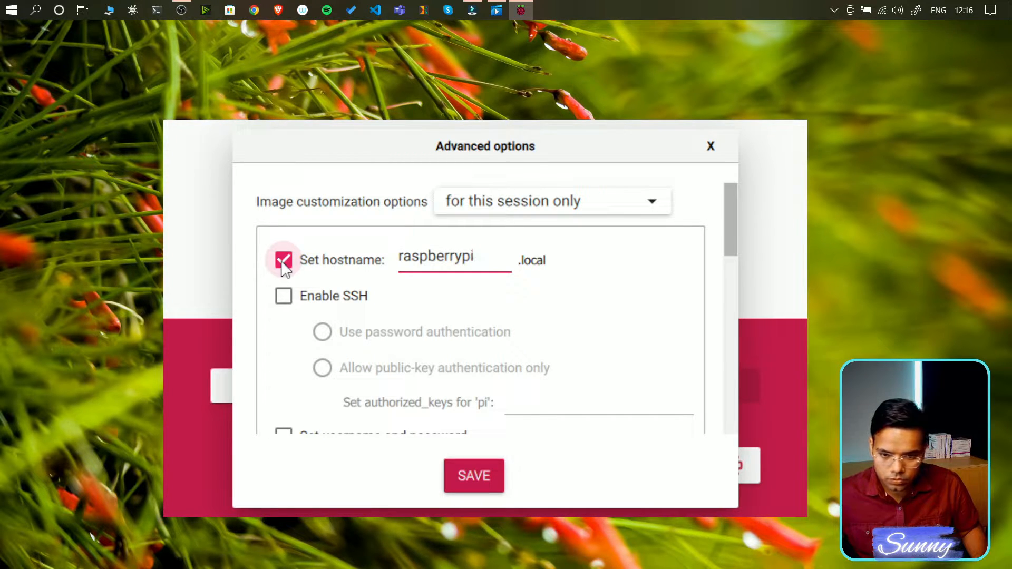
click(284, 298)
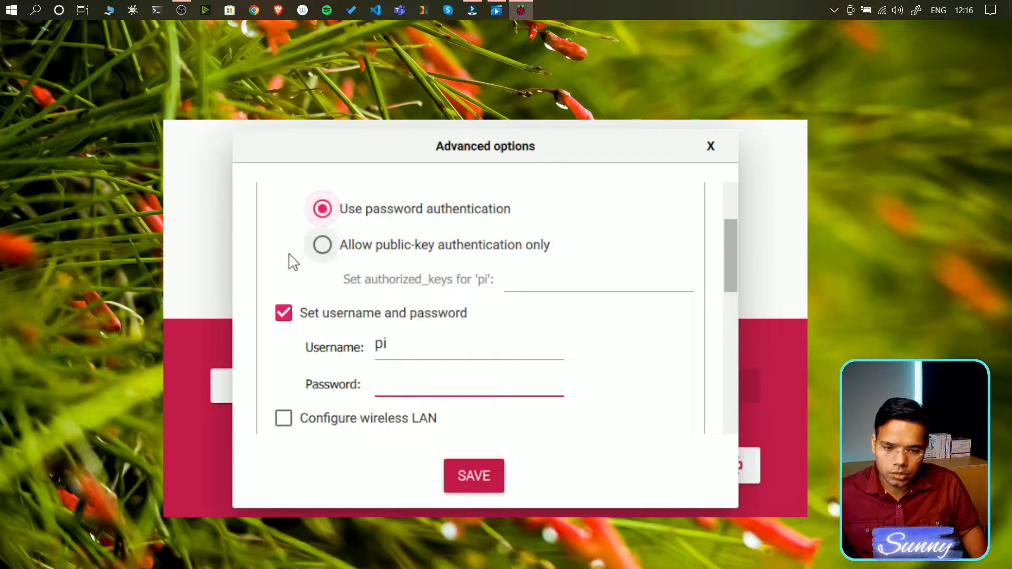
scroll(287, 262, up, 3)
scroll(285, 262, down, 3)
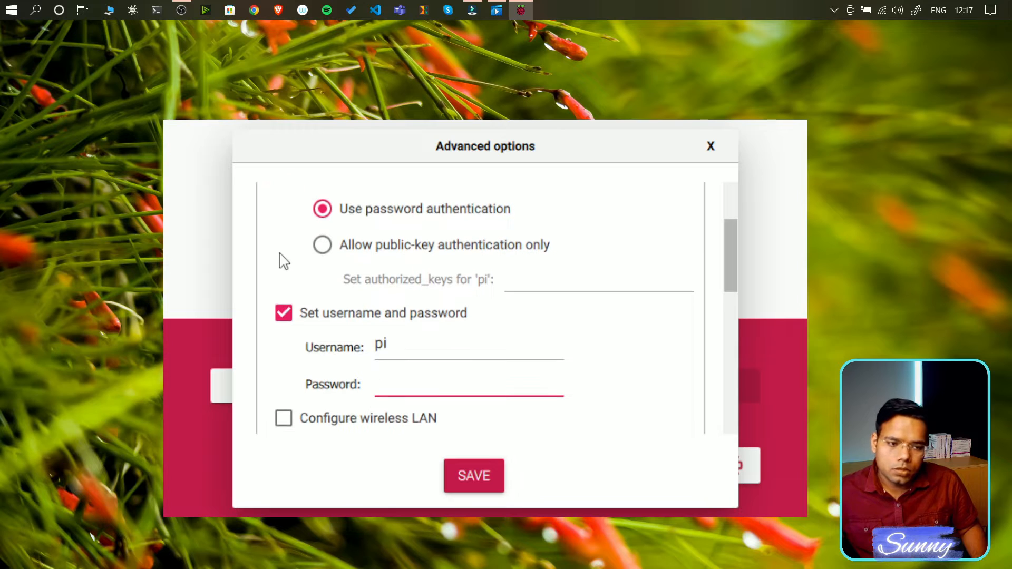
scroll(282, 260, down, 2)
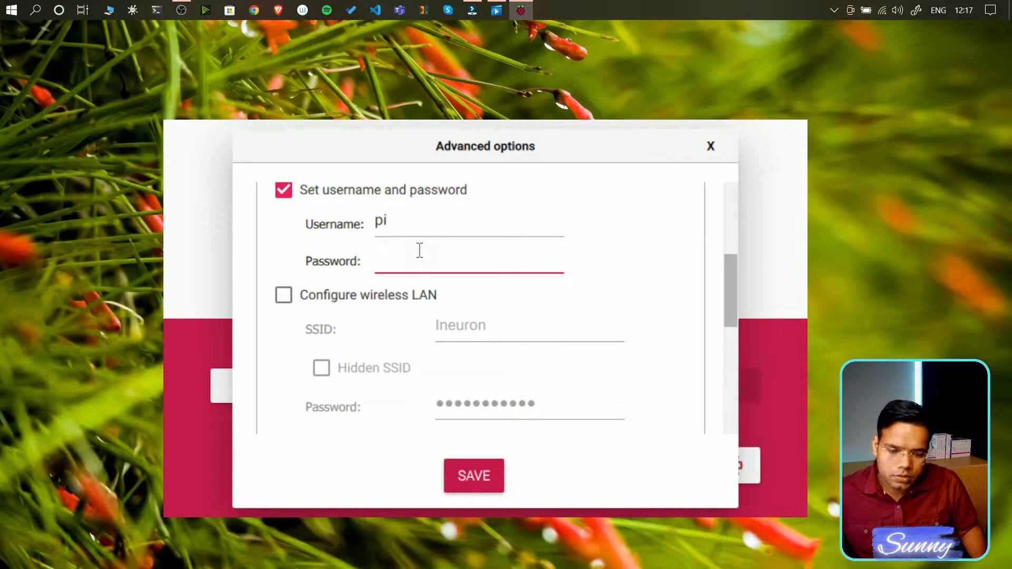
text(ras)
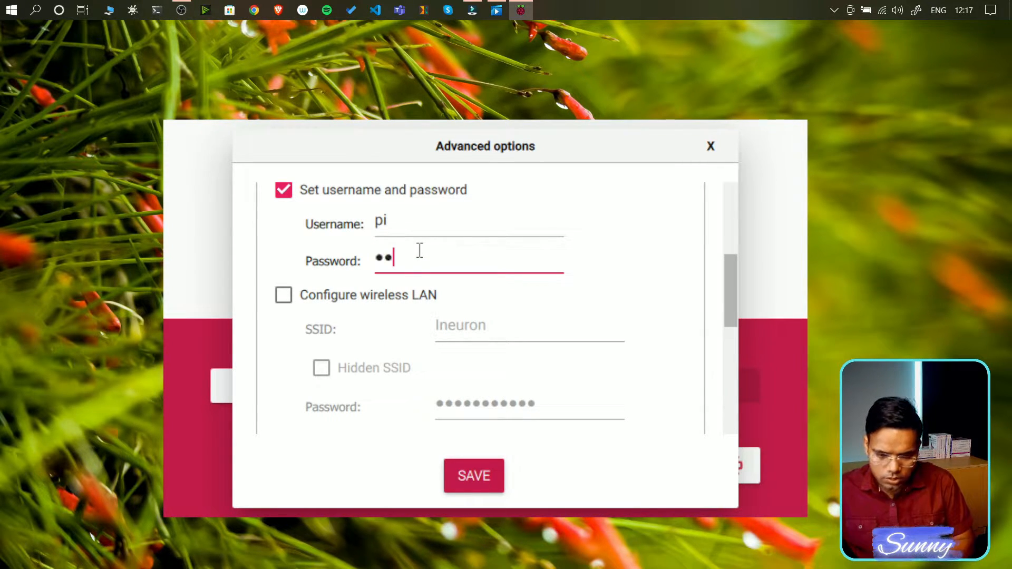
text(p)
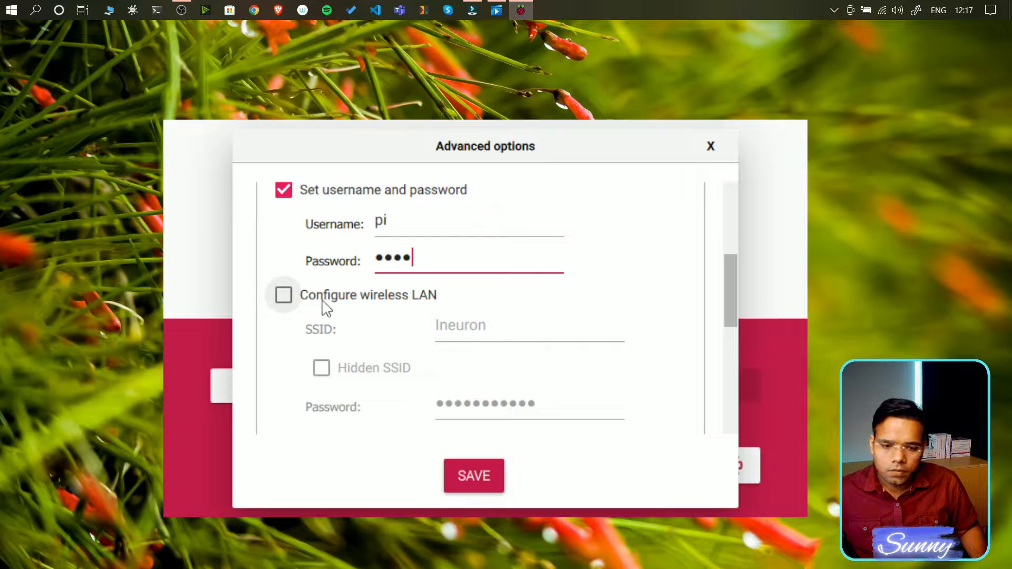
- Enable wireless LAN configuration and set the Wi-Fi country to IN
click(284, 296)
scroll(279, 347, down, 3)
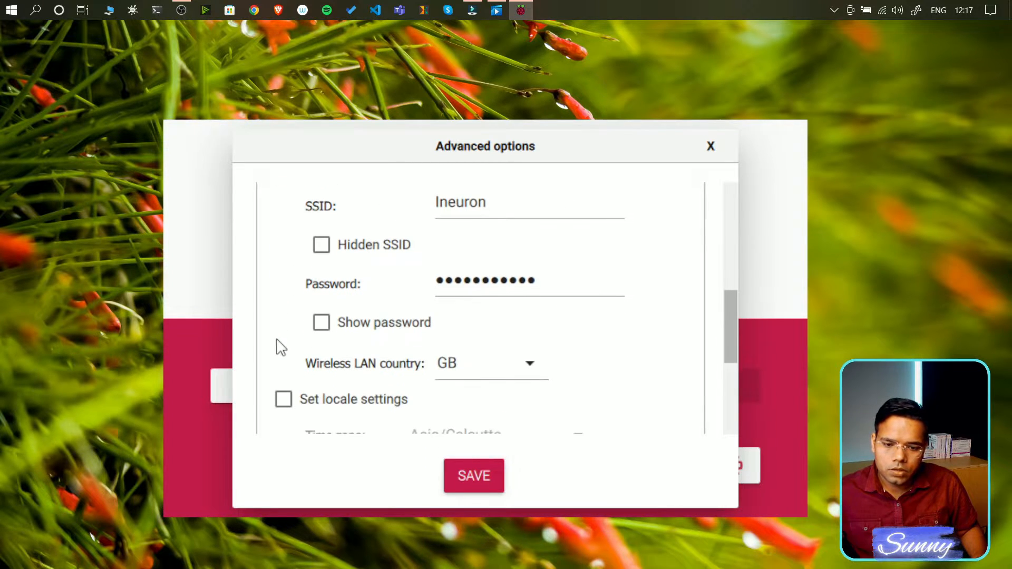
scroll(574, 242, up, 5)
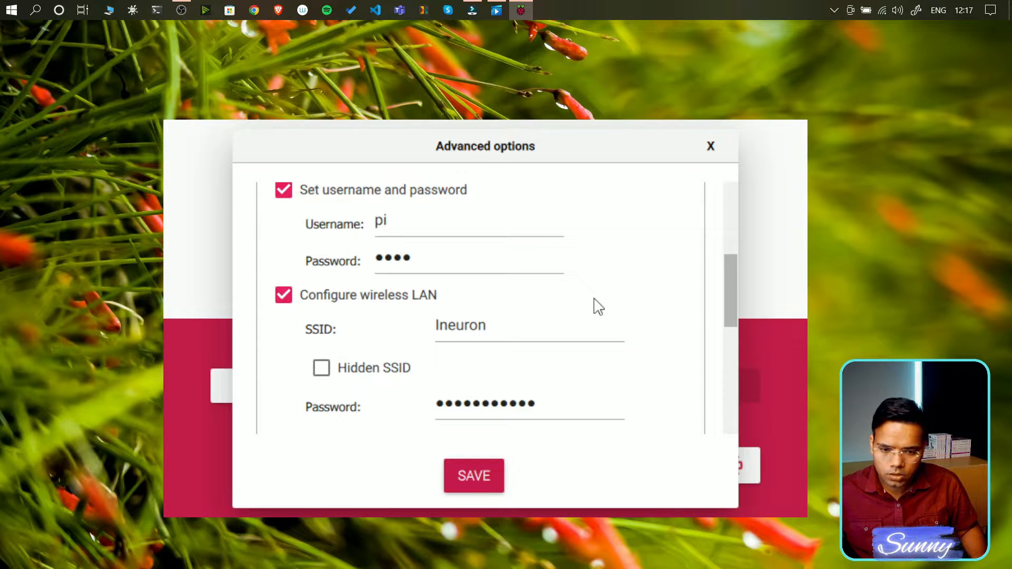
scroll(422, 315, down, 2)
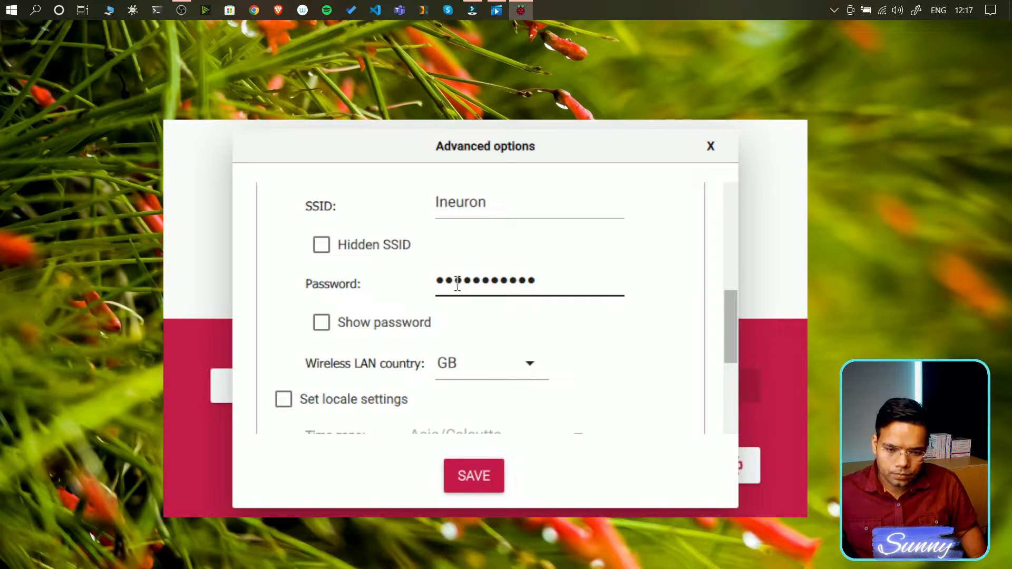
scroll(414, 287, down, 2)
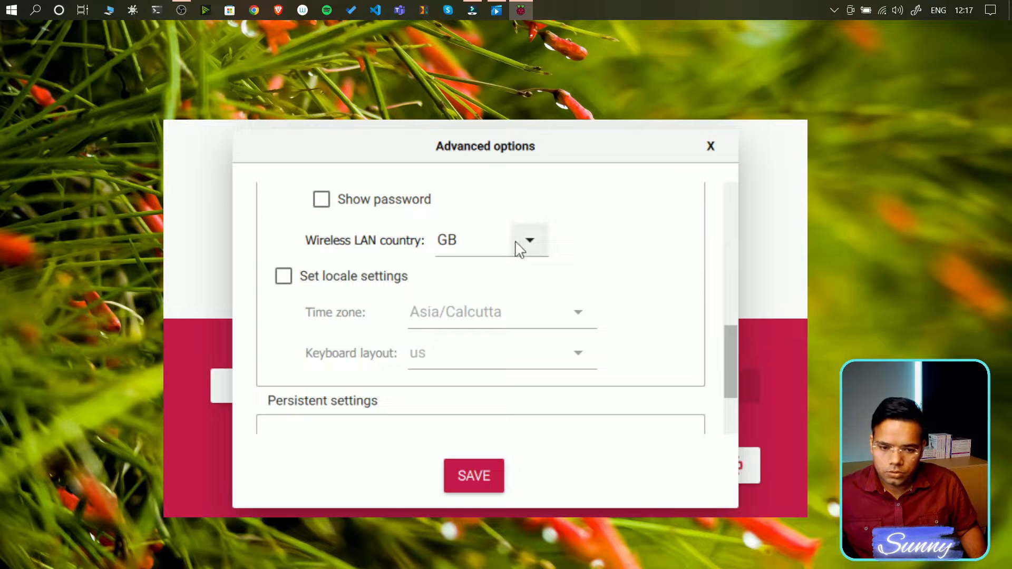
click(538, 244)
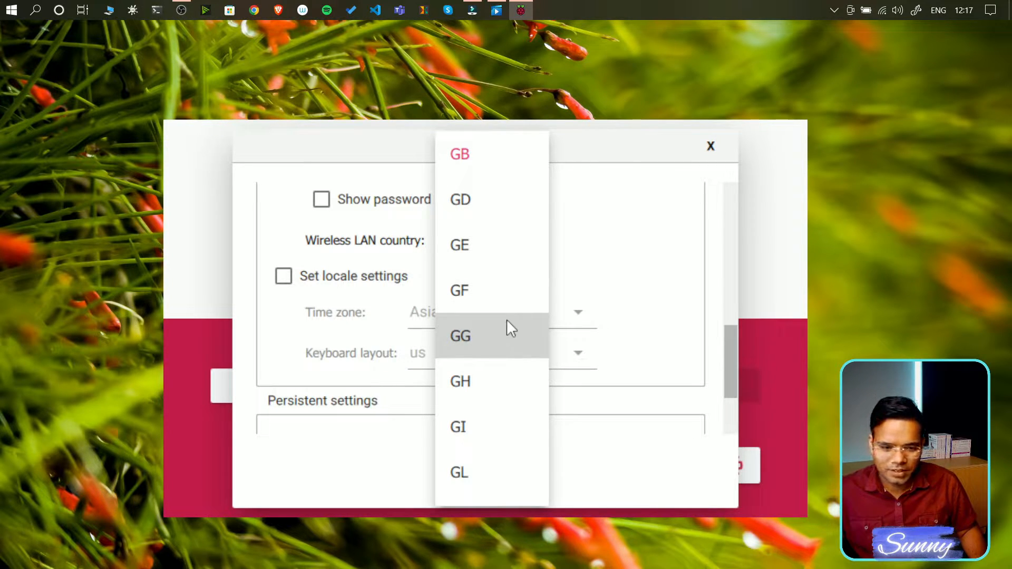
scroll(507, 322, down, 3)
scroll(505, 322, down, 5)
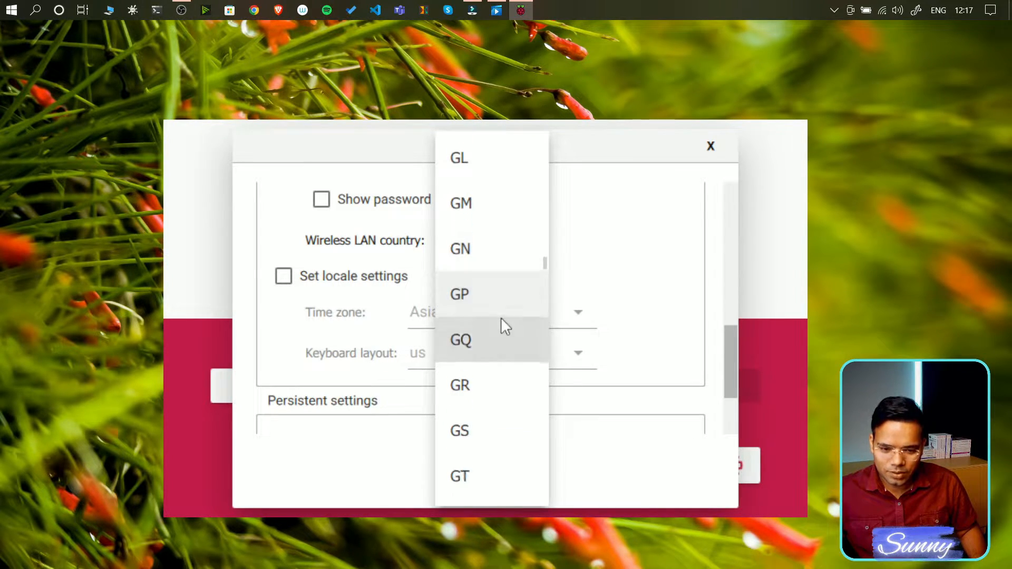
scroll(537, 264, down, 4)
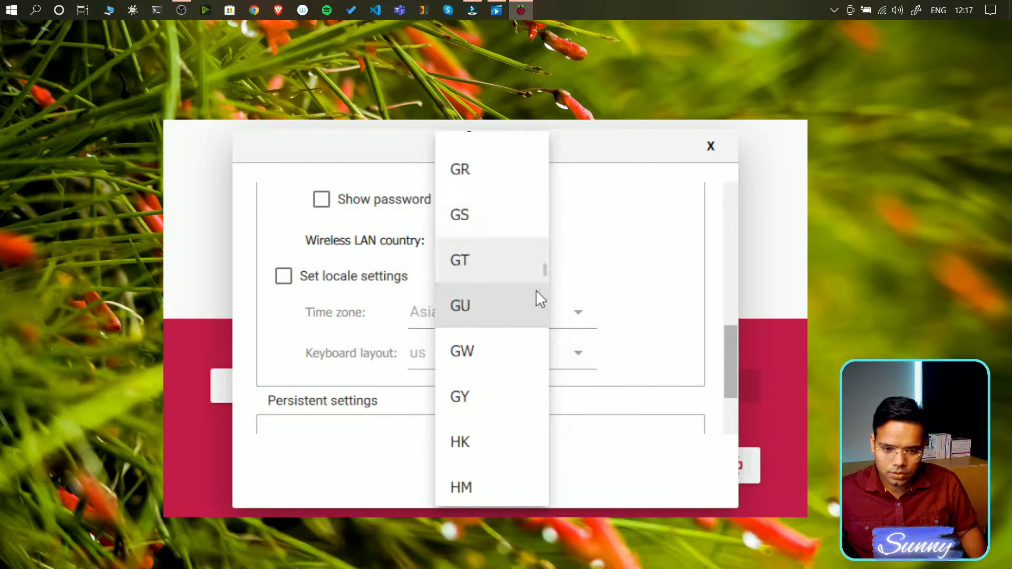
scroll(502, 370, down, 3)
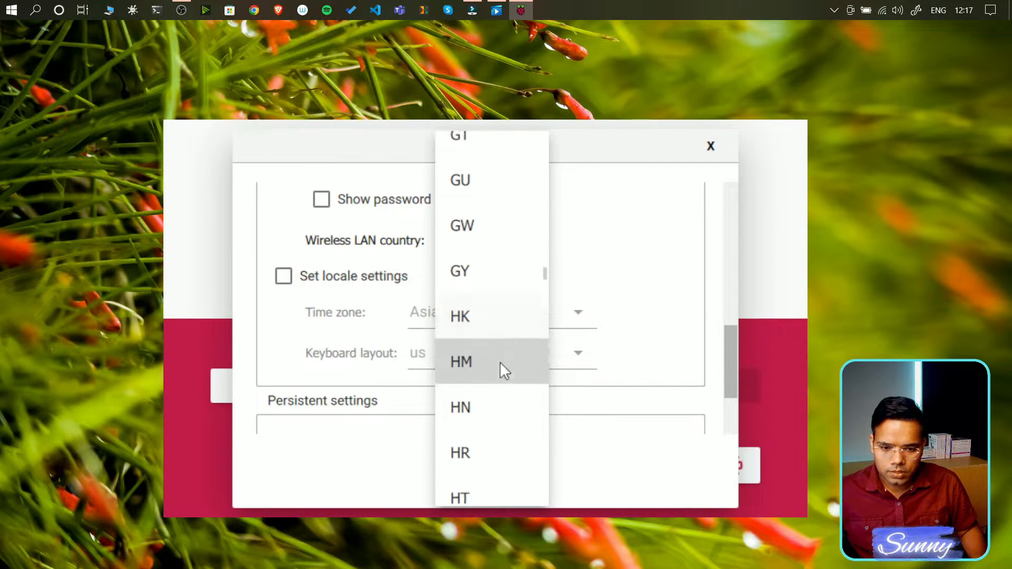
scroll(495, 353, down, 5)
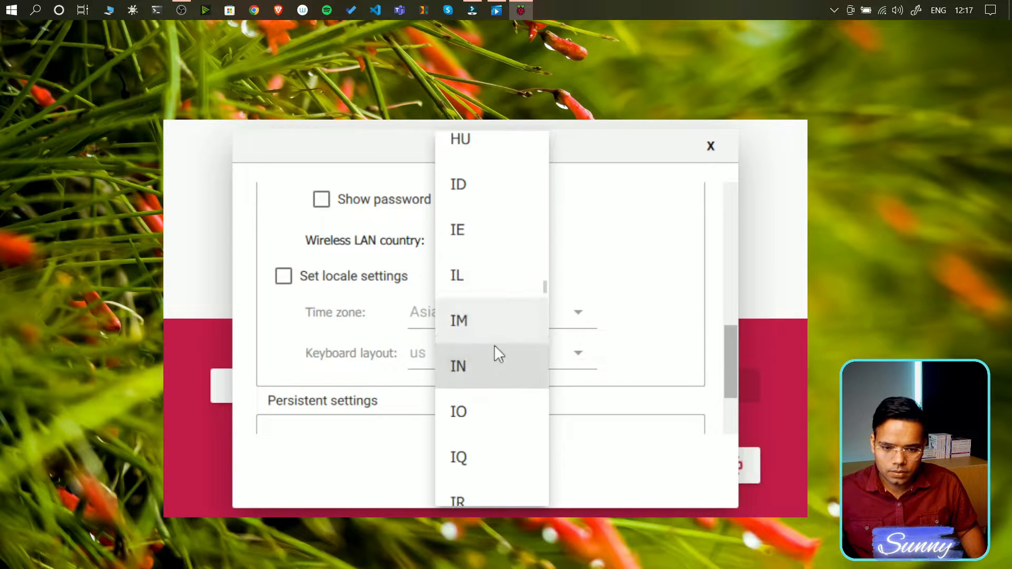
click(476, 366)
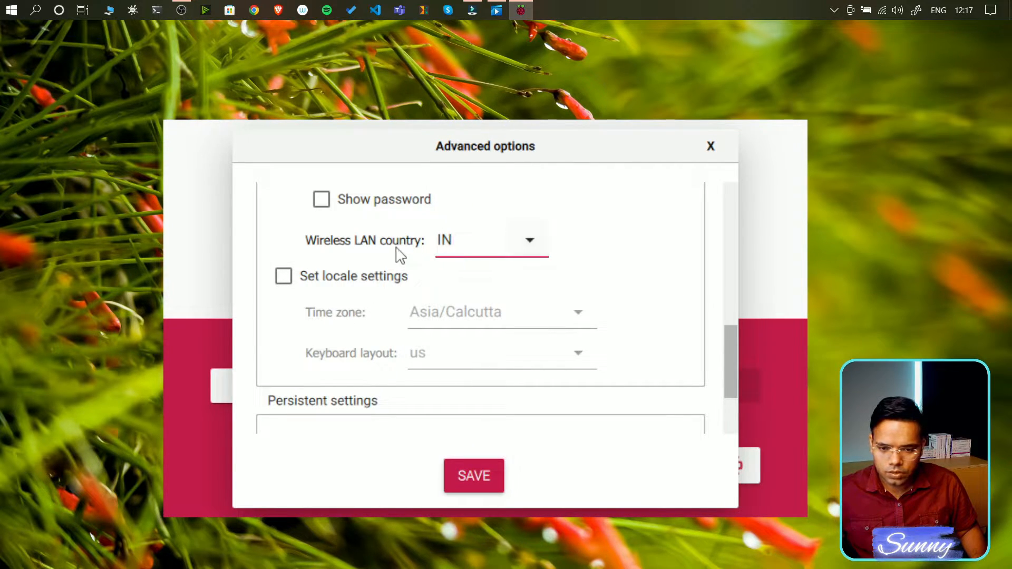
- Enable locale settings with time zone Asia/Calcutta and keyboard layout us
click(284, 278)
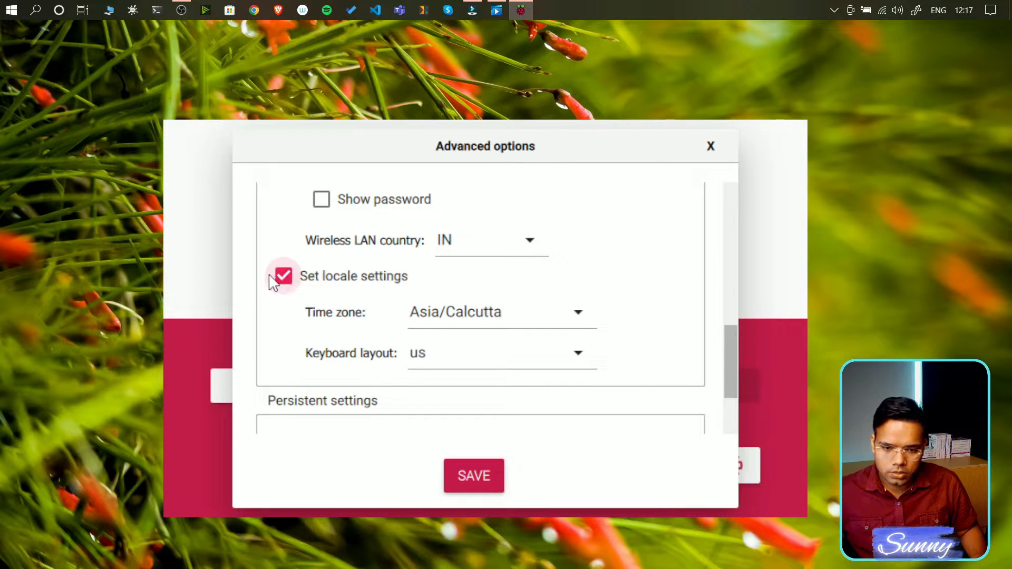
click(575, 312)
click(653, 302)
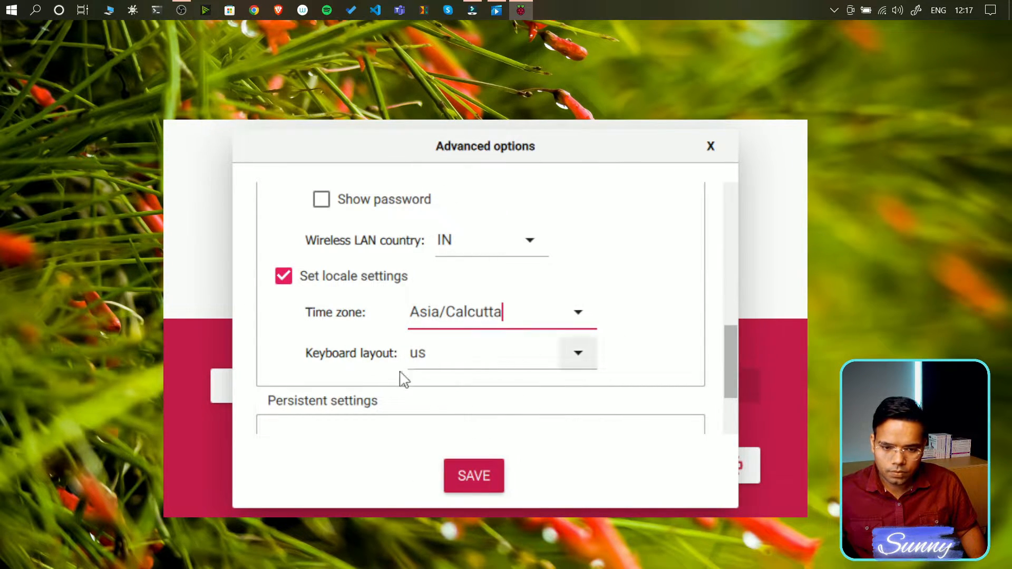
scroll(348, 401, down, 3)
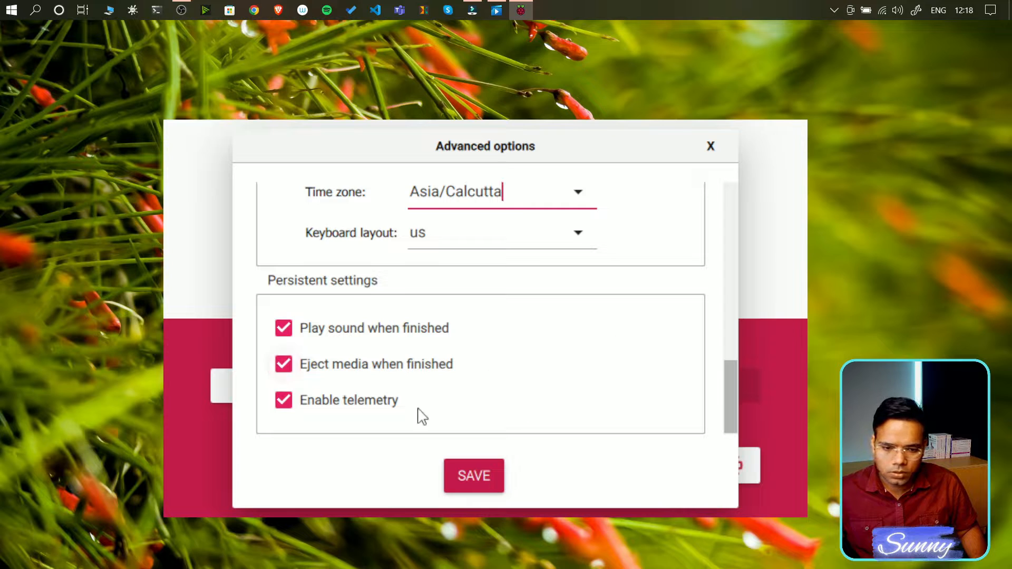
- Save the options, target the 31.9 GB Mass Storage Device USB Device, and start writing
click(469, 479)
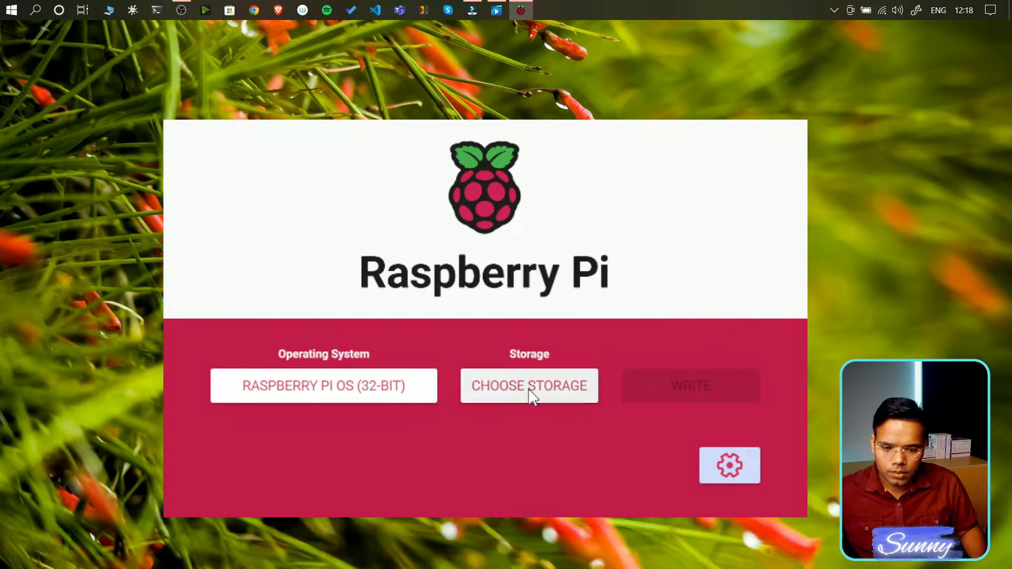
click(531, 397)
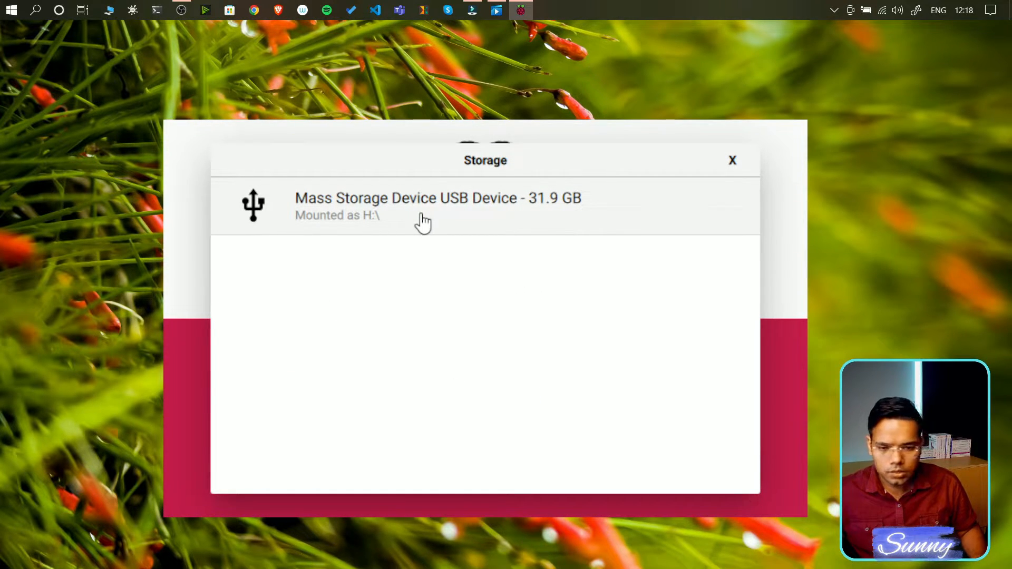
click(490, 226)
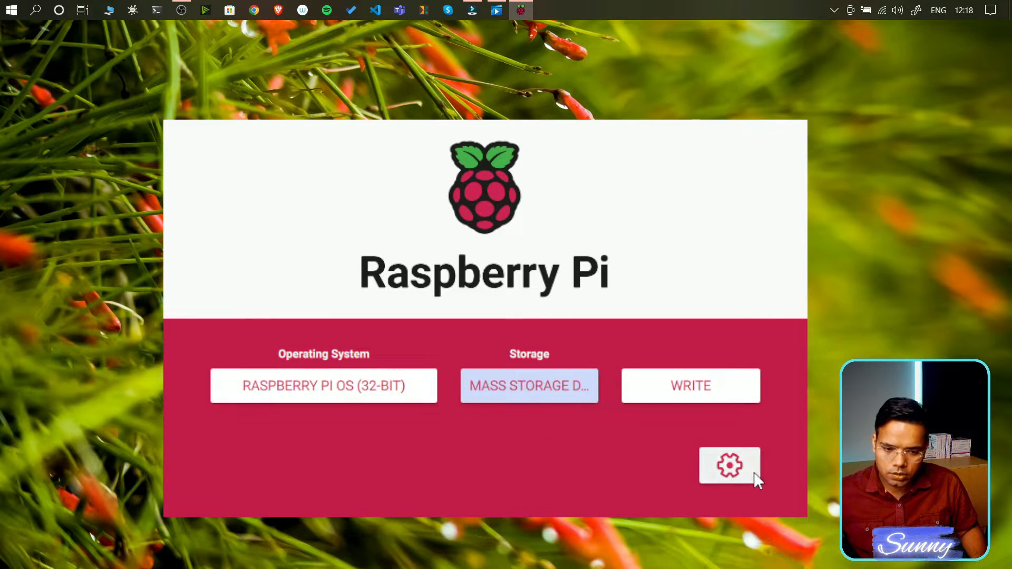
click(671, 394)
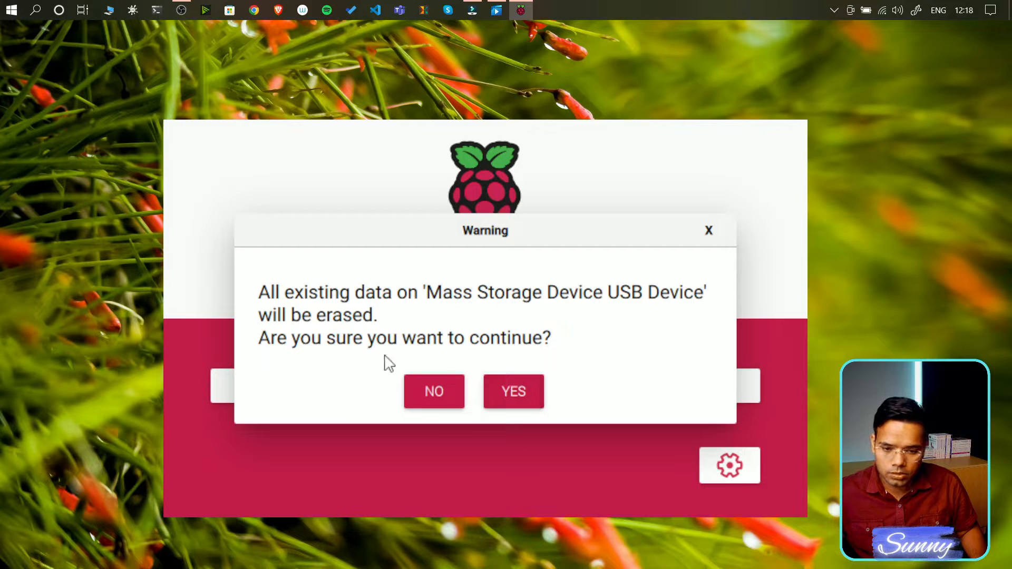
- Confirm erasing the USB device, let Raspberry Pi OS (32-bit) write, and dismiss Write Successful
click(512, 394)
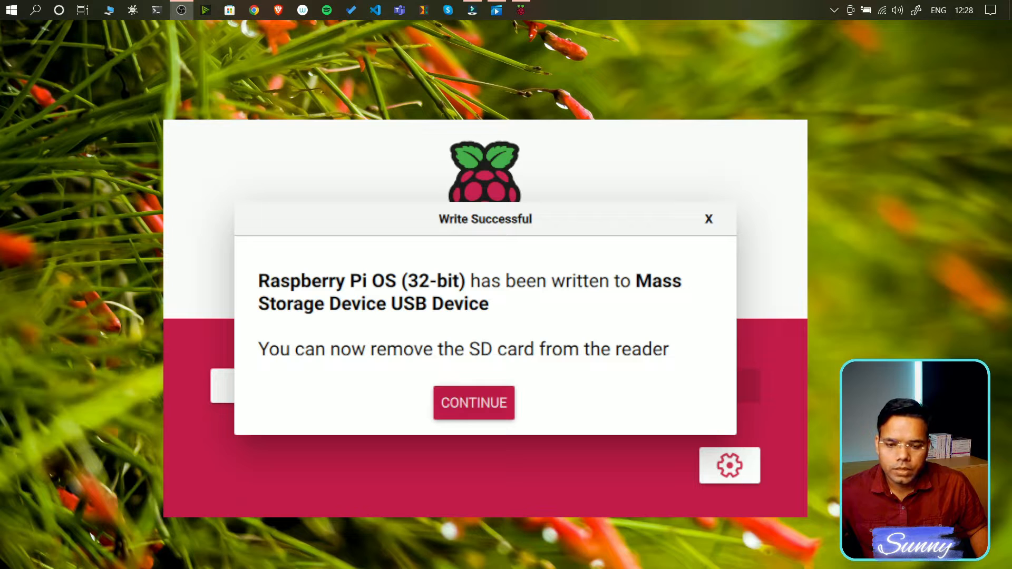
click(487, 400)
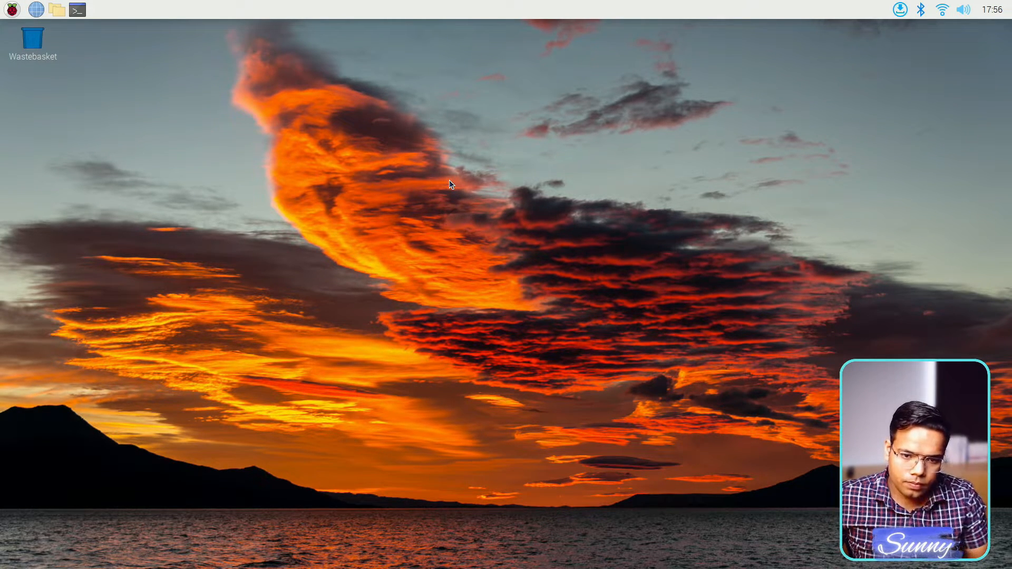
- Open a terminal, enlarge its text two steps, and run sudo apt update
key(ctrl+alt+t)
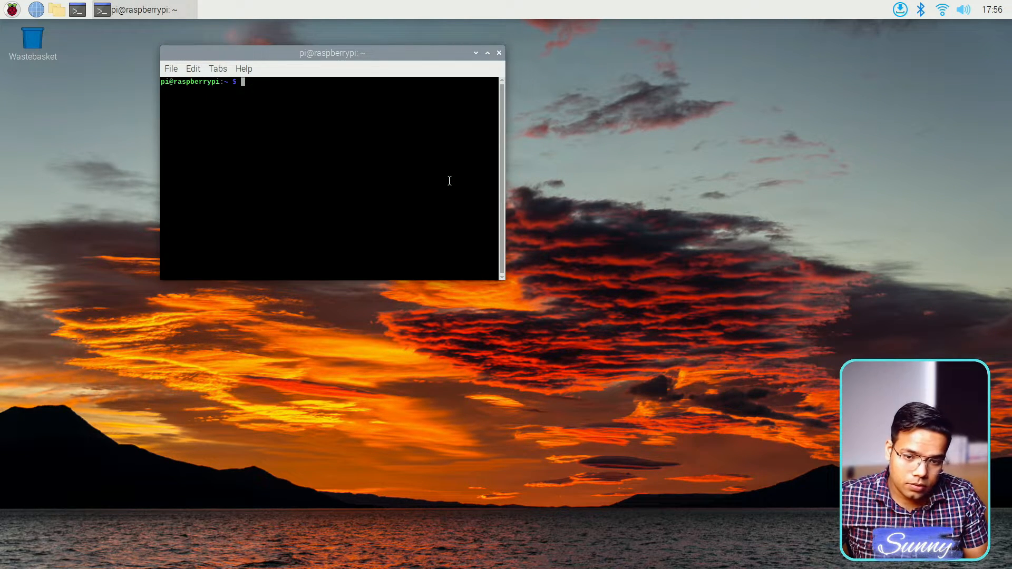
key(ctrl+plus)
key(ctrl+plus)
key(ctrl+plus)
key(ctrl+plus)
key(ctrl+plus)
key(ctrl+plus)
key(ctrl+plus)
key(ctrl+plus)
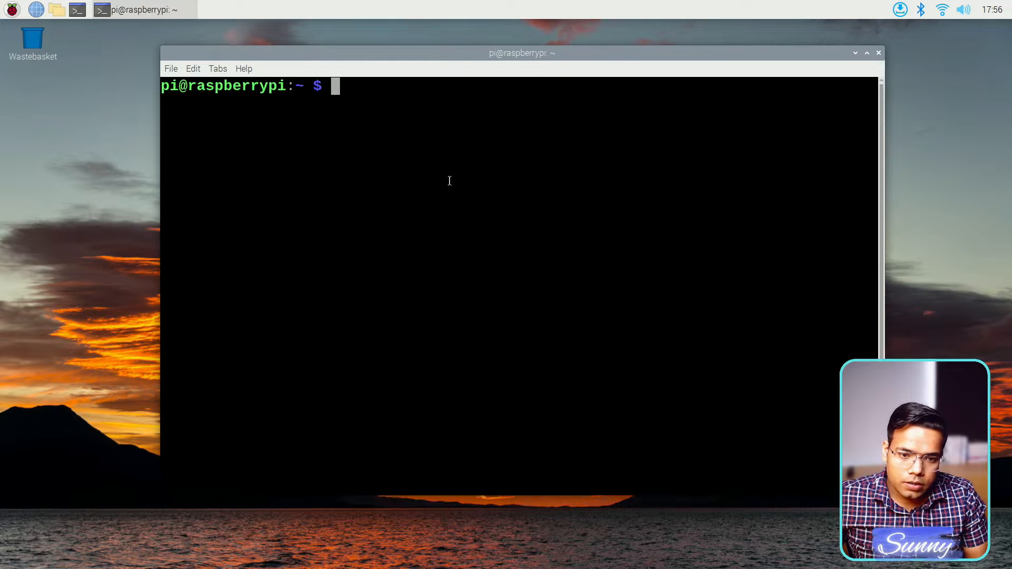
key(ctrl+plus)
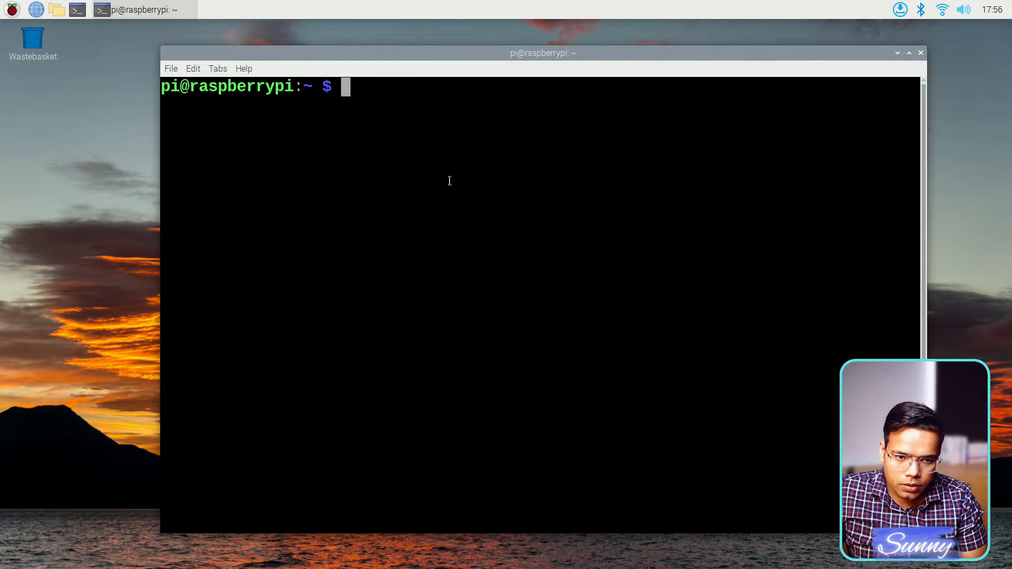
text(sudo apt upda)
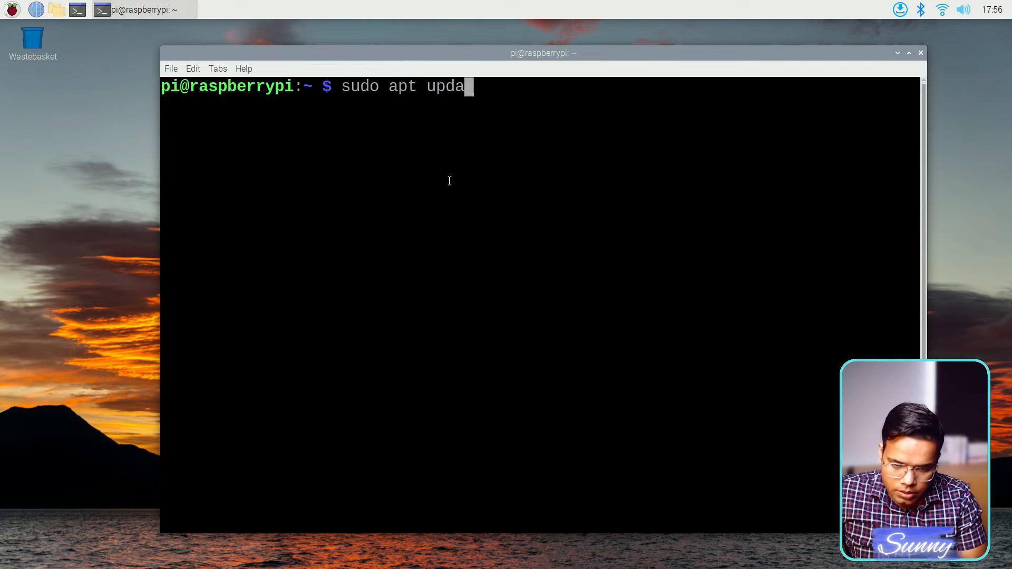
text(te)
key(Return)
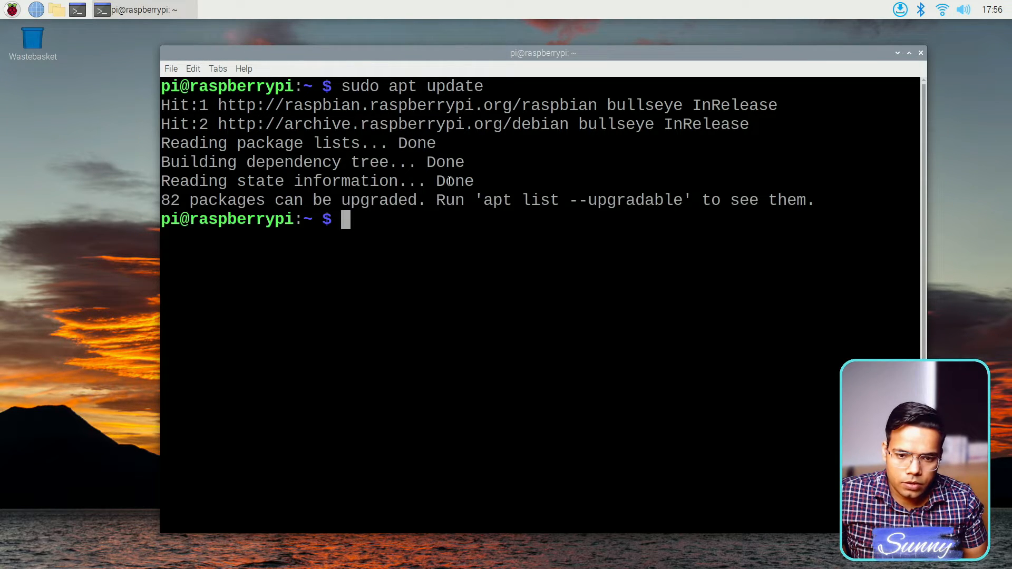
- Run sudo apt upgrade and confirm with Y to upgrade all packages
key(Up)
key(BackSpace)
key(BackSpace)
key(BackSpace)
key(BackSpace)
key(BackSpace)
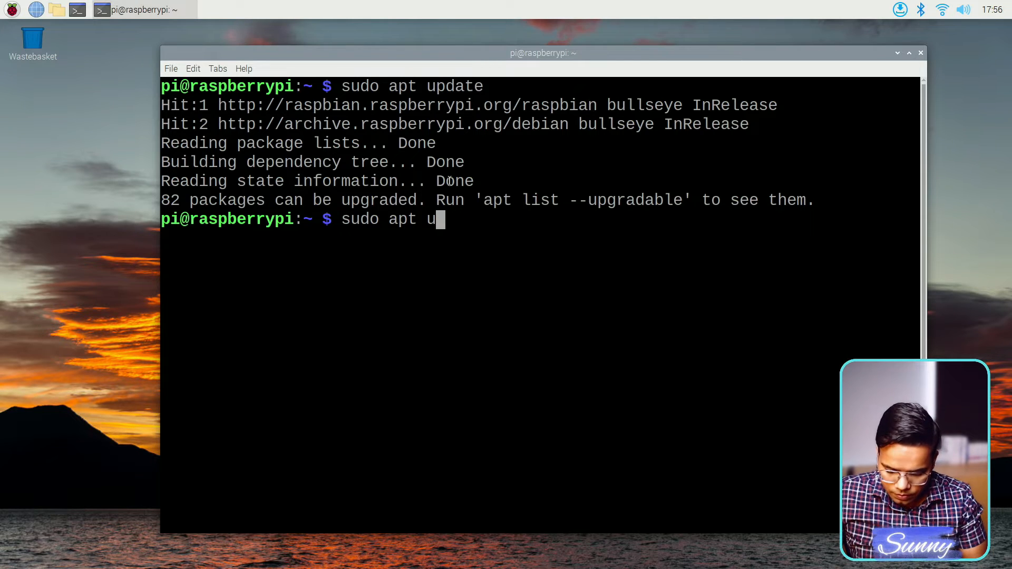
text(pgrade)
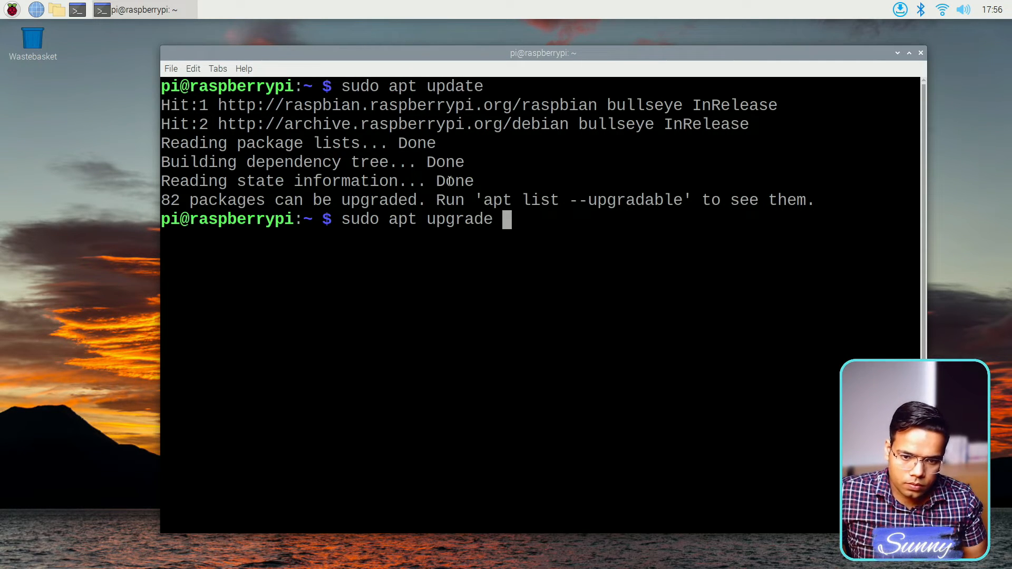
key(Return)
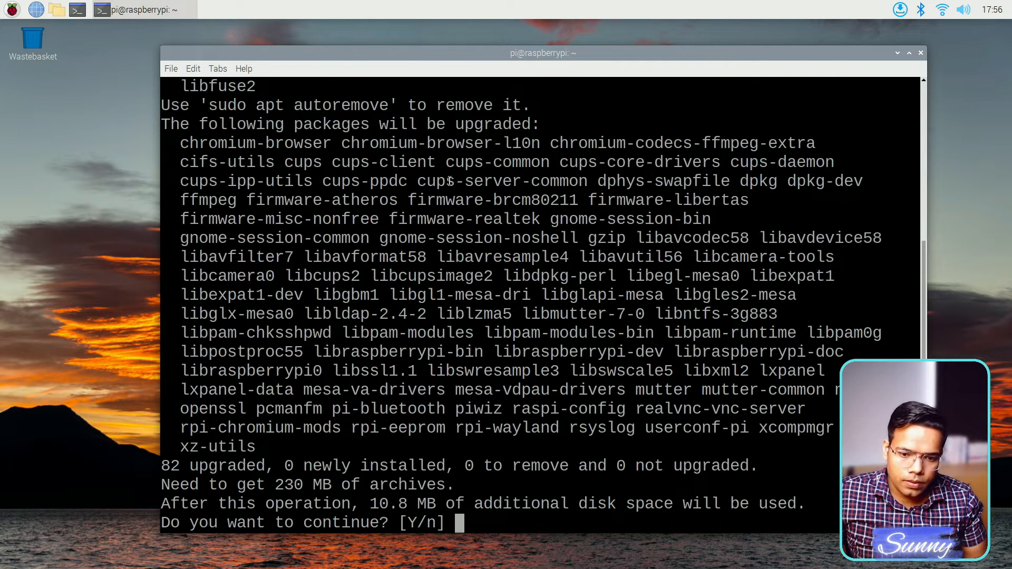
text(Y)
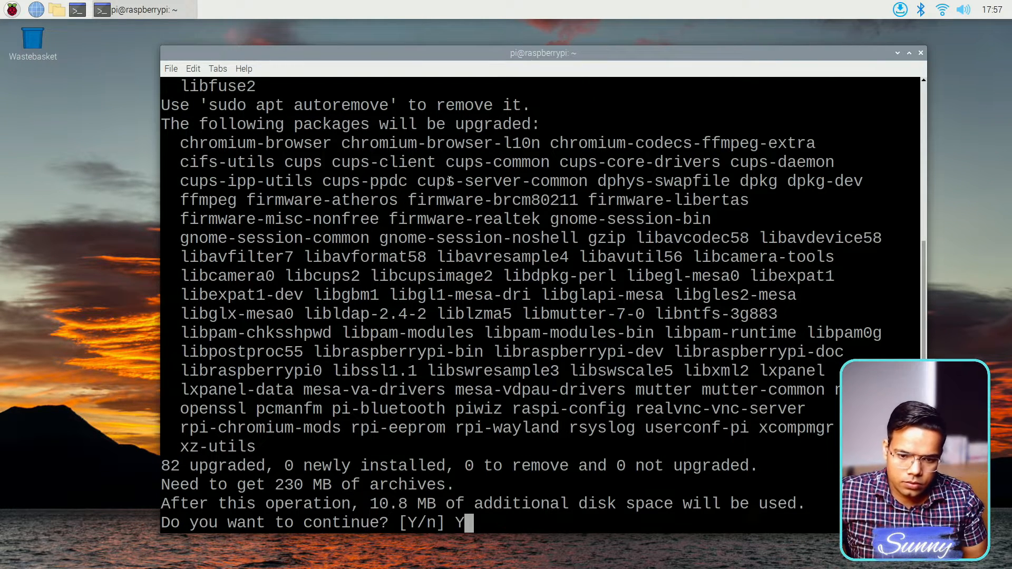
key(Return)
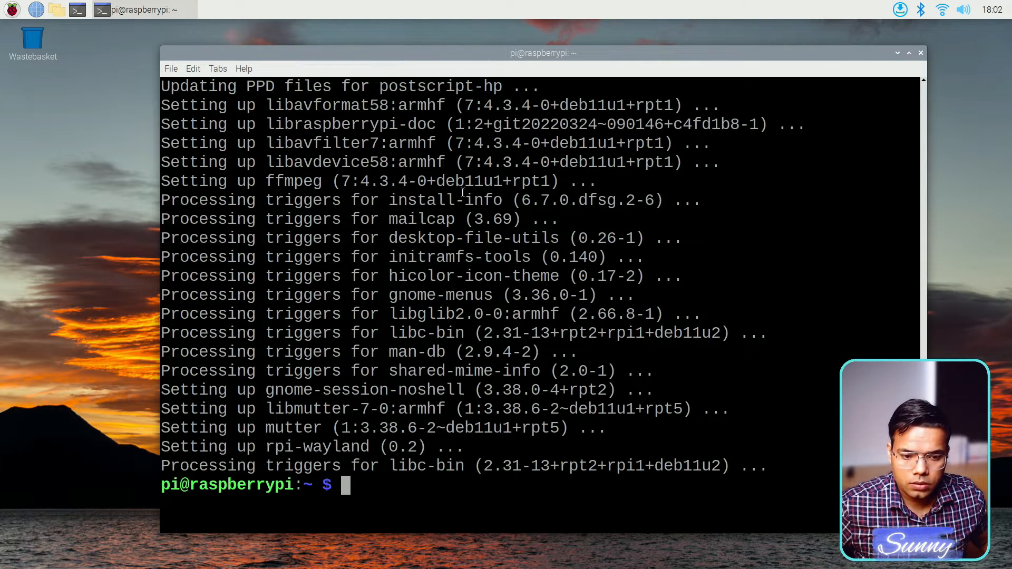
- Clear the terminal and run hostname -I, showing the IP 192.168.3.144
key(ctrl+l)
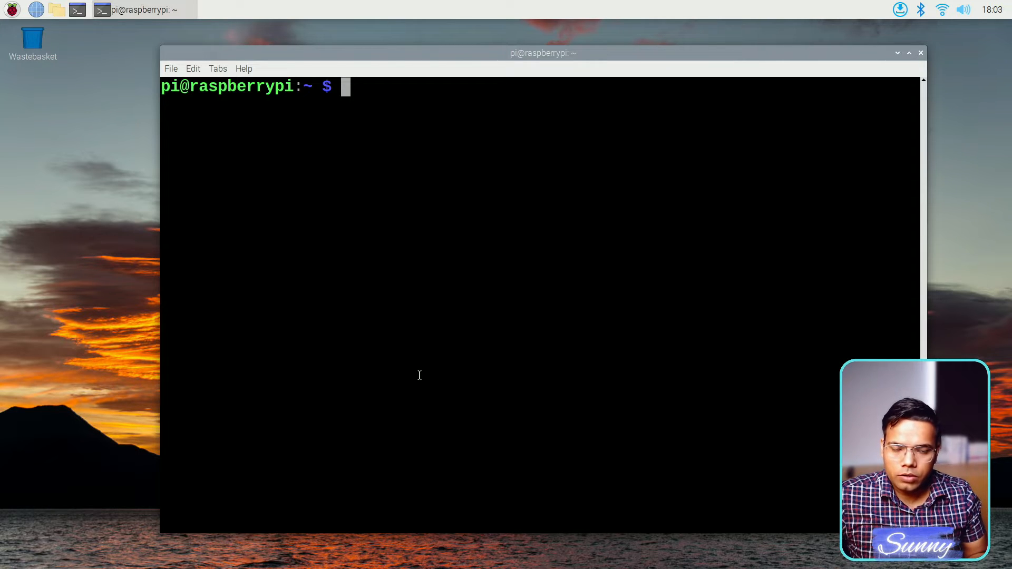
text(hos)
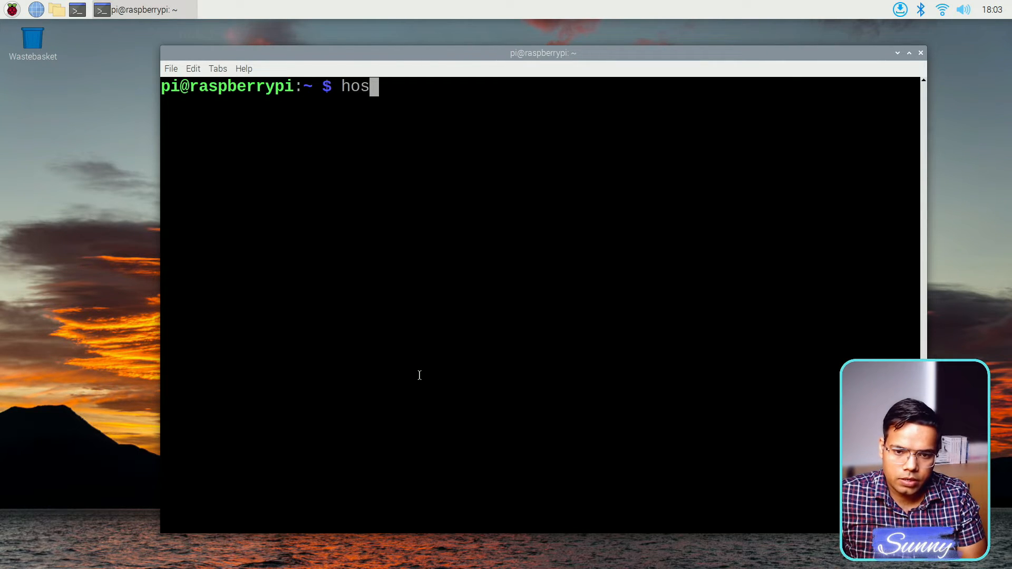
text(tname -)
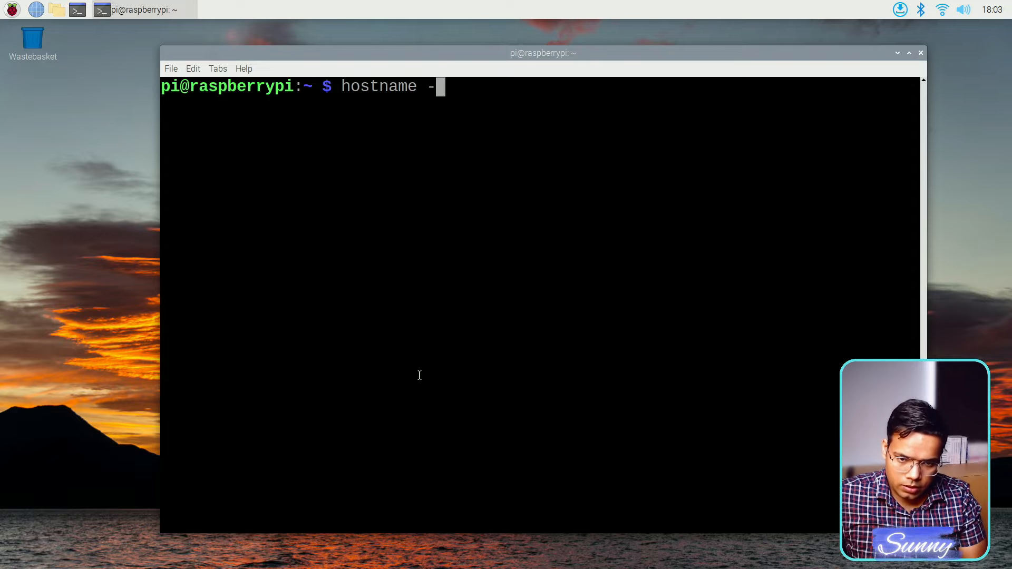
text(I)
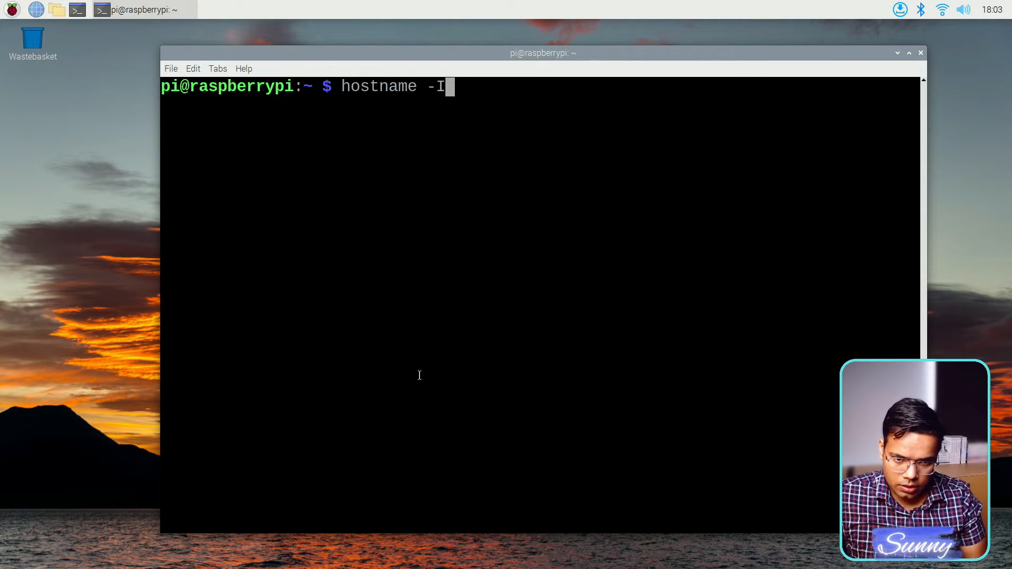
key(Return)
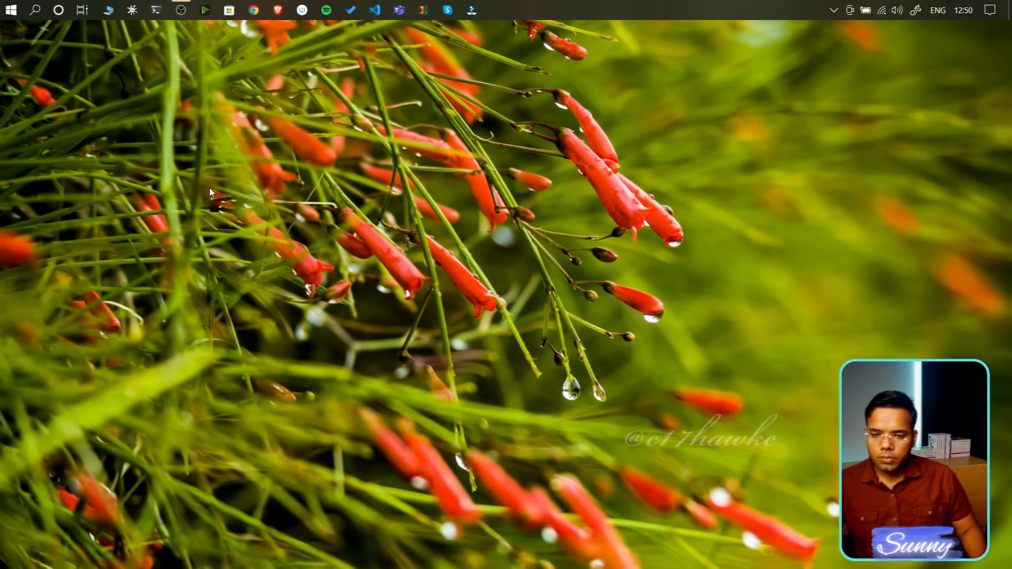
- Open a Git Bash window, move it into place, and enlarge its font
click(159, 13)
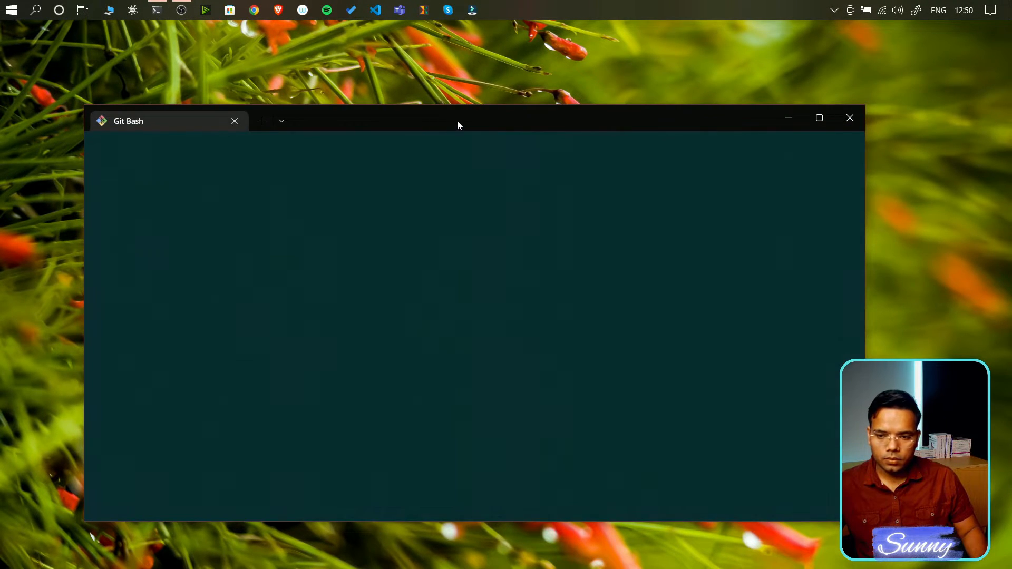
drag(458, 121, 492, 119)
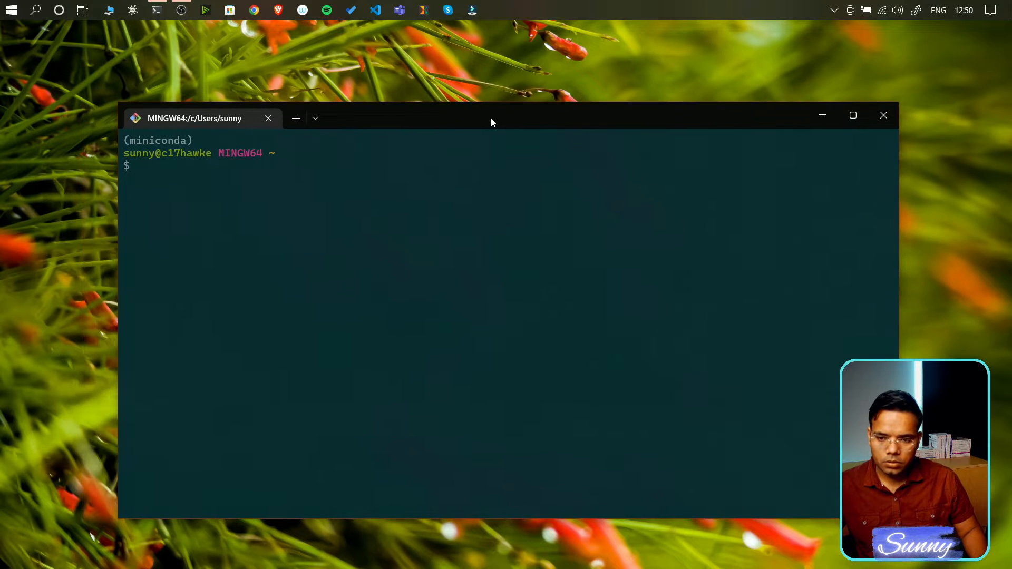
key(ctrl+equal)
key(ctrl+equal)
key(ctrl+equal)
key(ctrl+equal)
key(ctrl+equal)
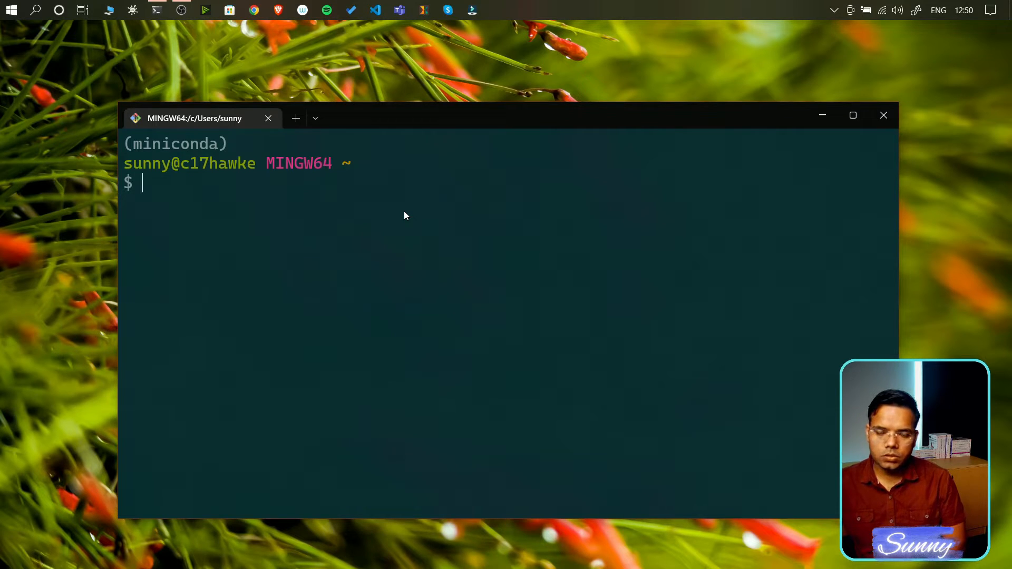
text(s)
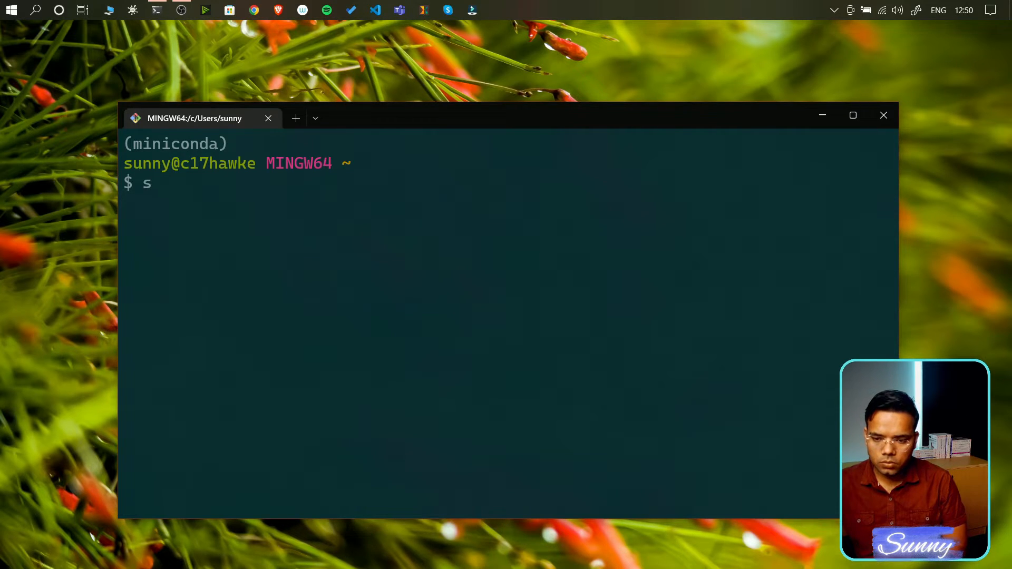
text(sh)
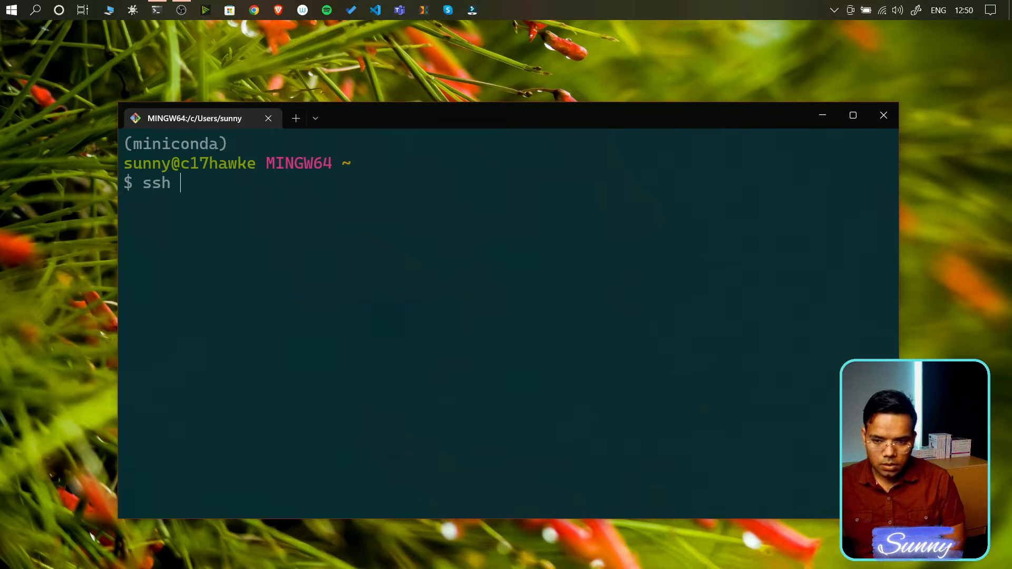
text(pi)
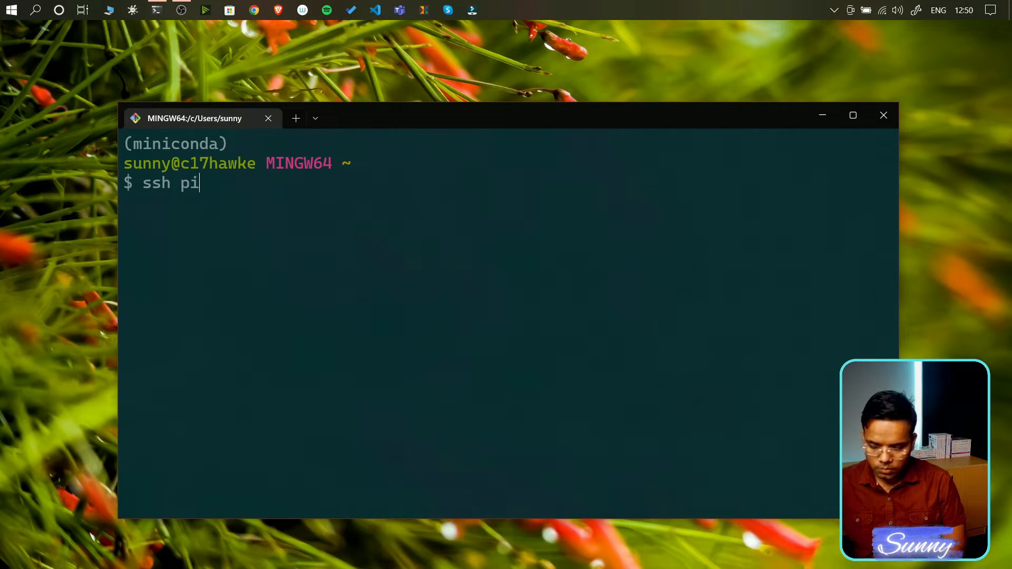
text(@)
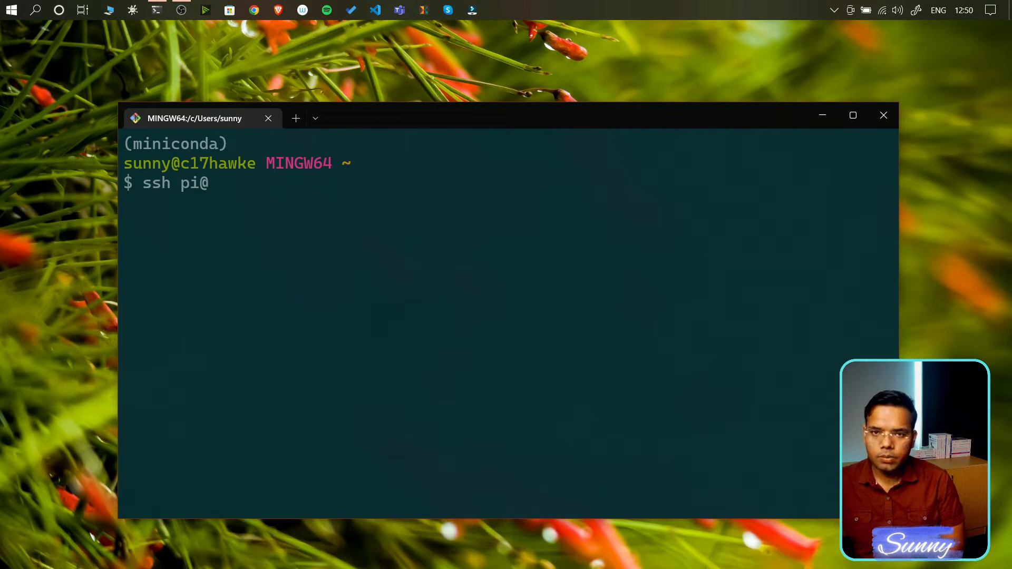
text(19)
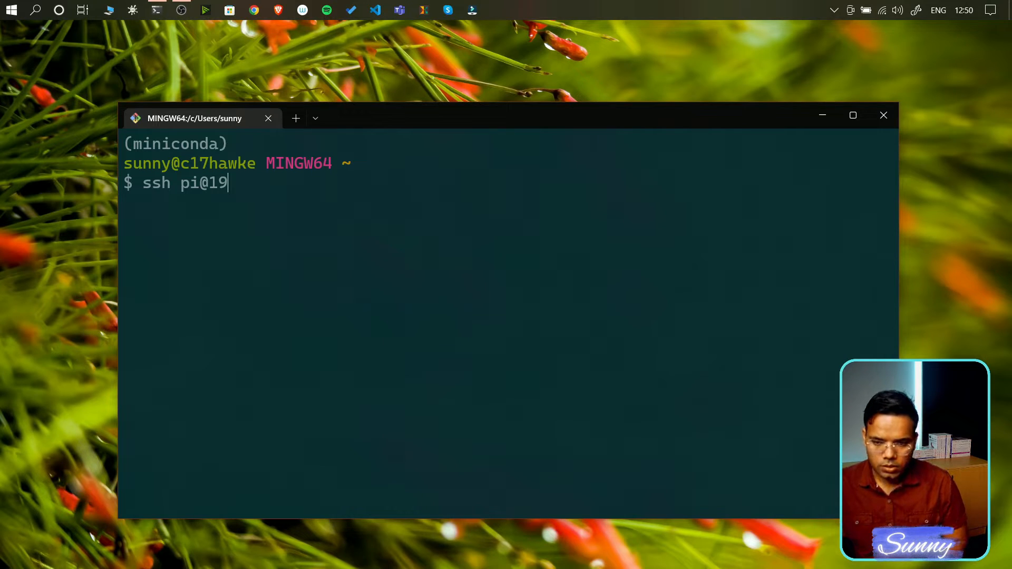
text(2.)
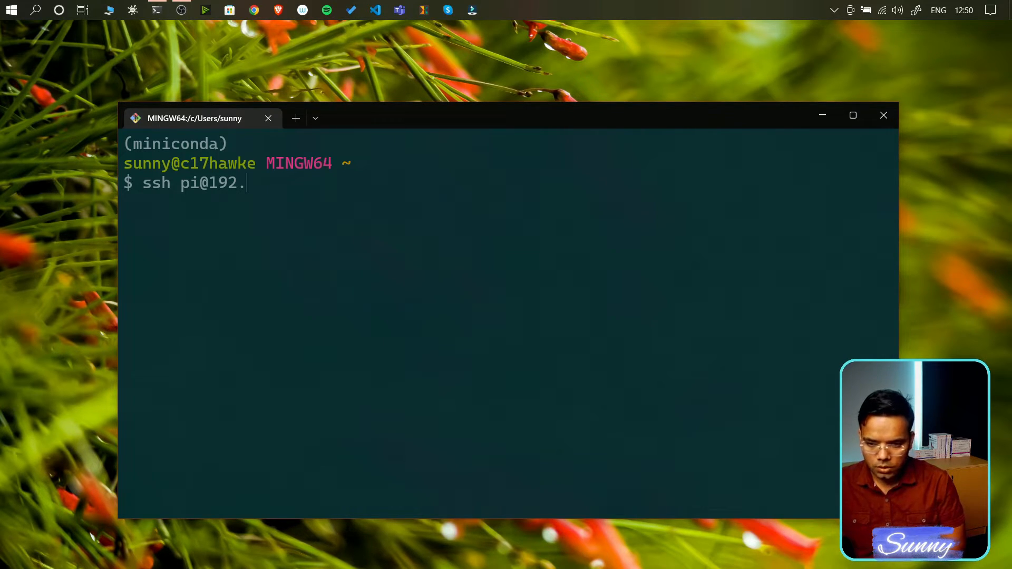
text(1)
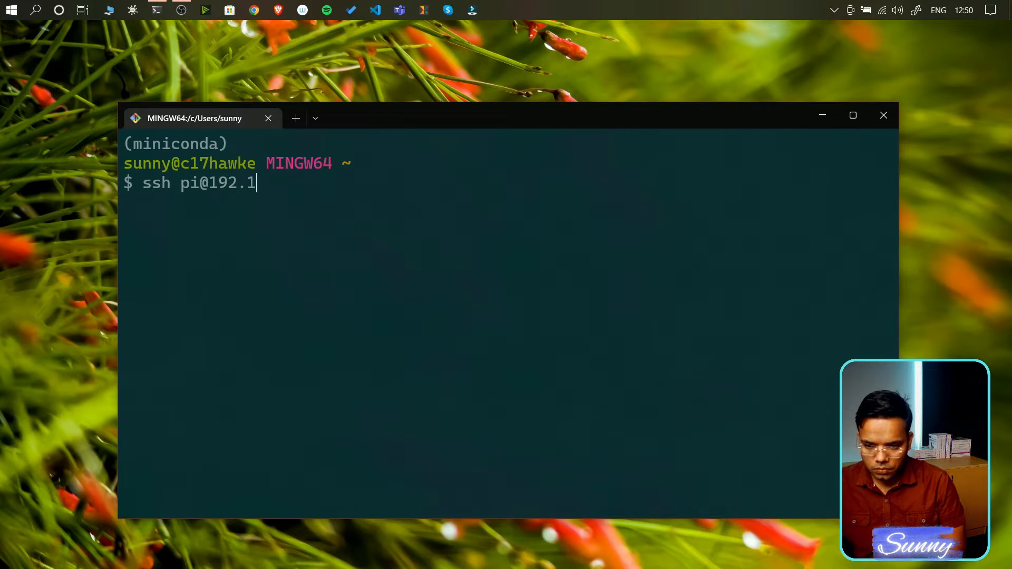
text(68)
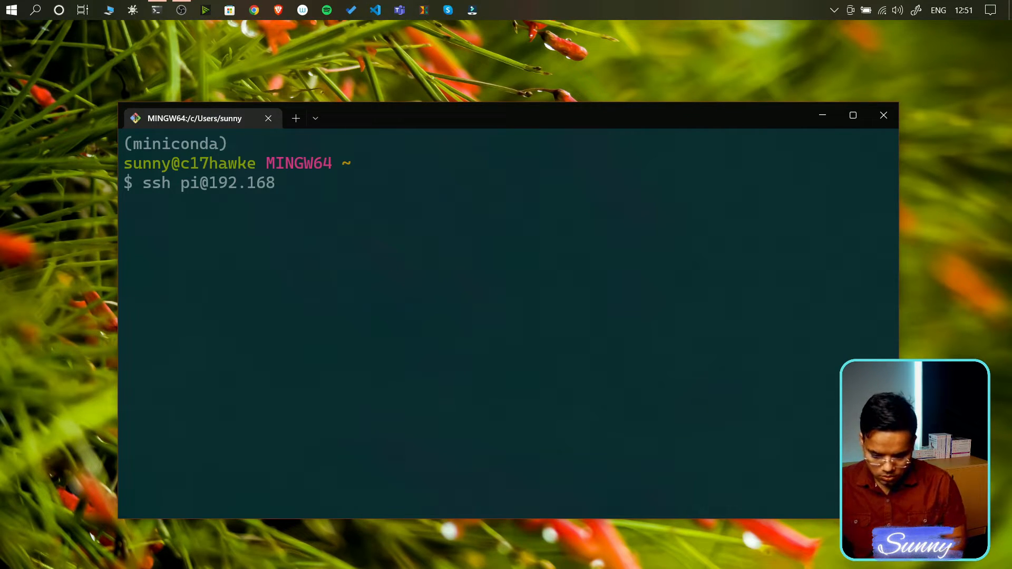
text(.3.144)
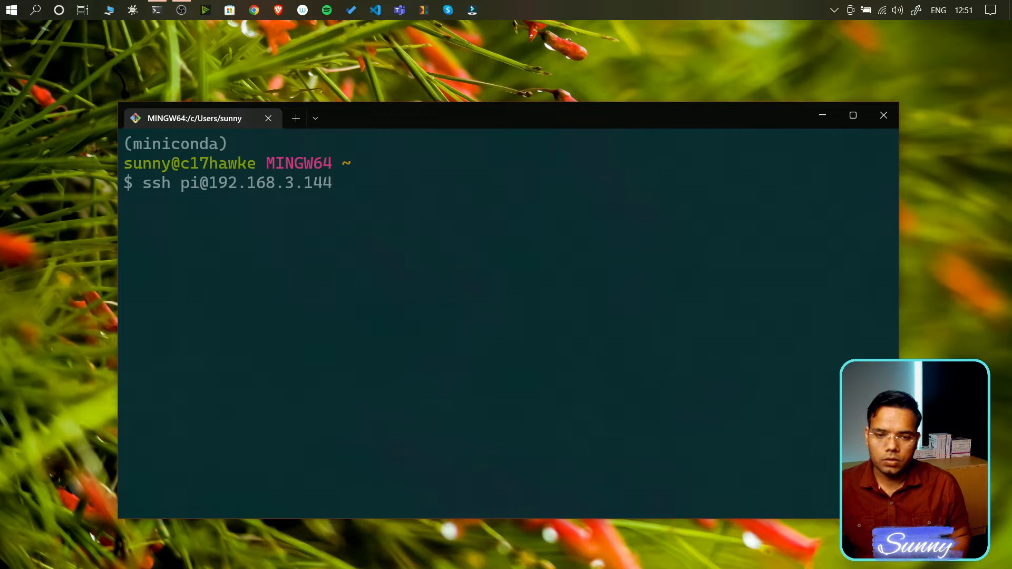
key(Return)
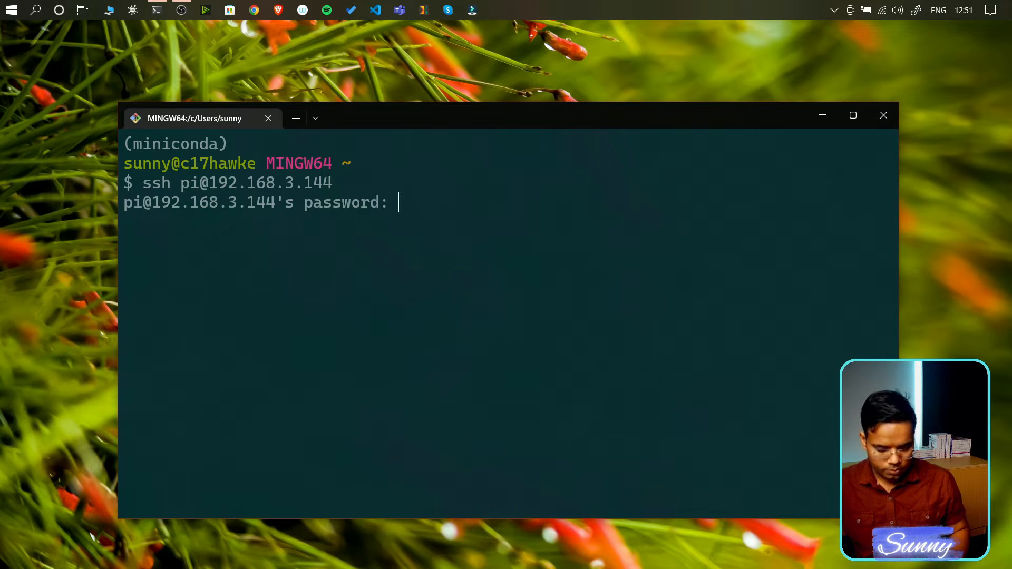
key(Return)
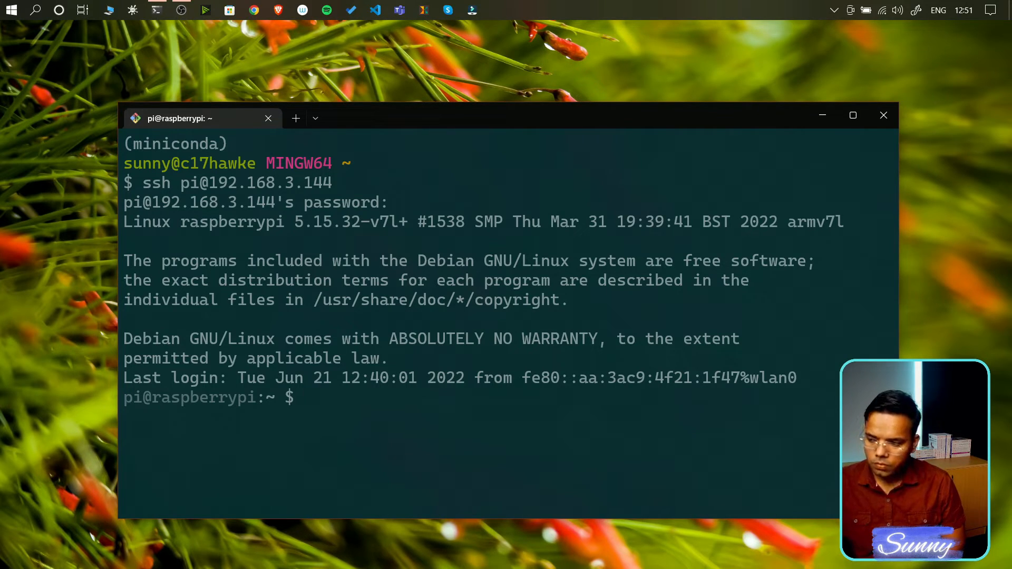
text(exit)
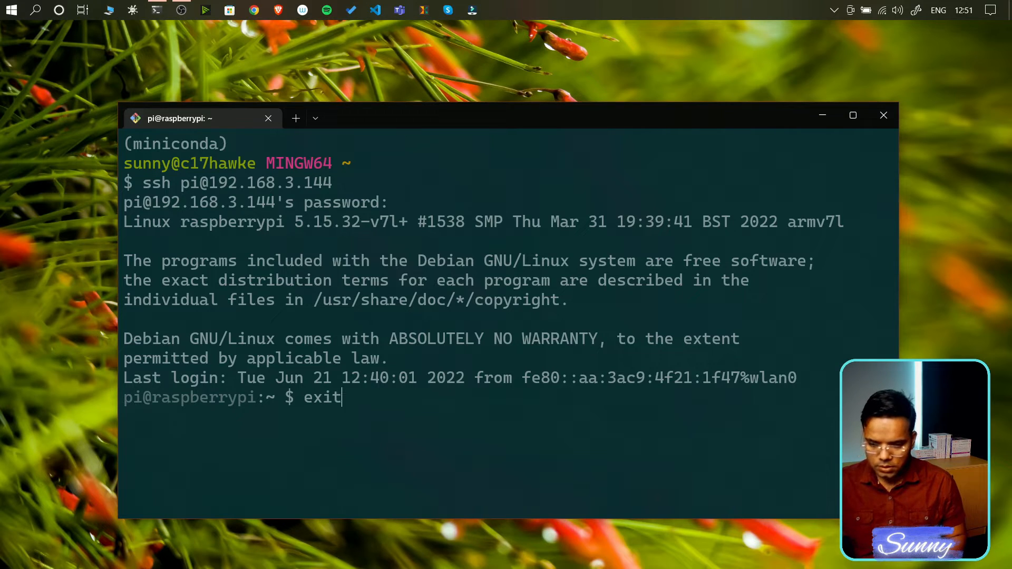
key(Return)
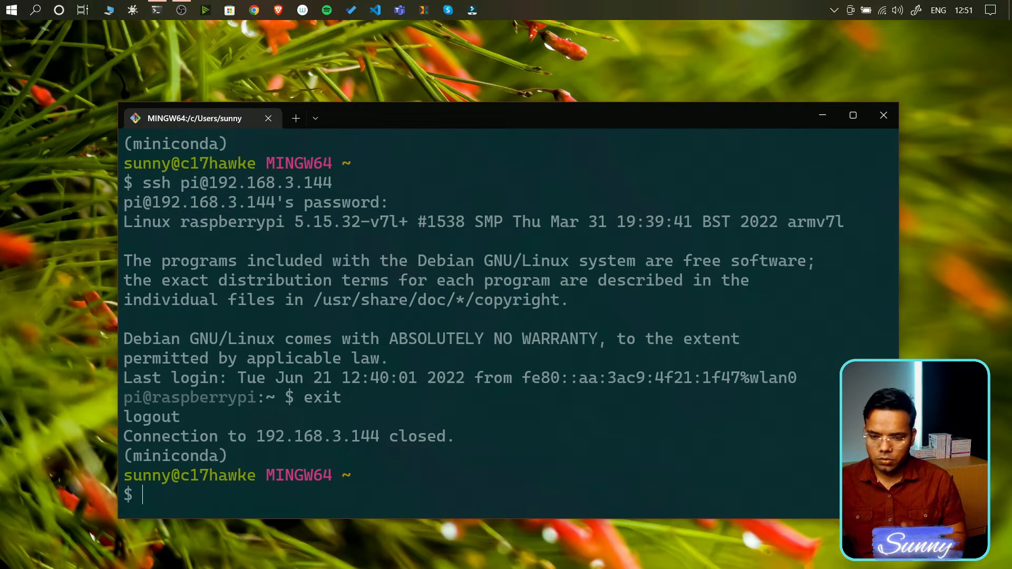
key(ctrl+l)
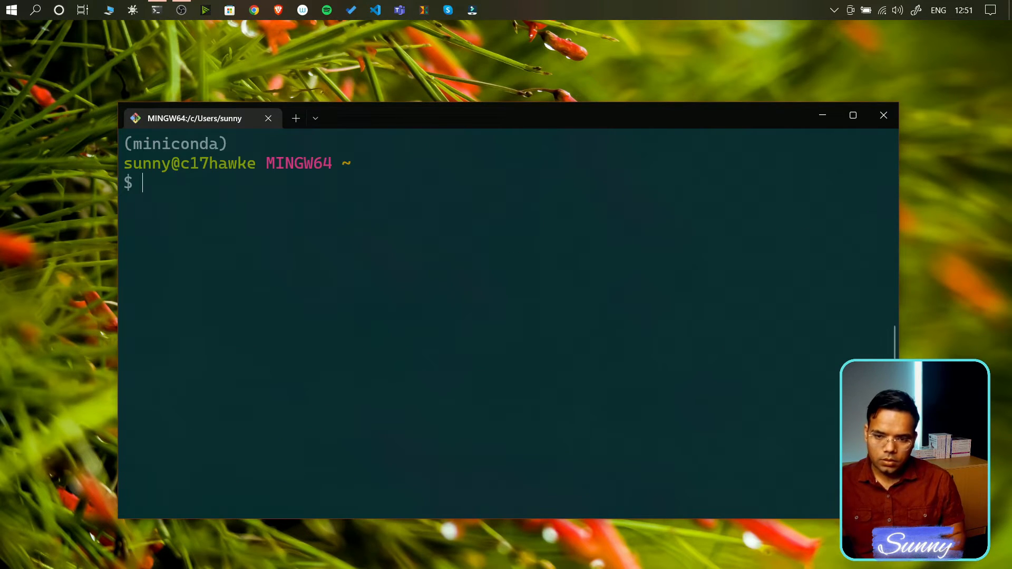
key(Up)
key(BackSpace)
key(BackSpace)
key(BackSpace)
key(BackSpace)
key(BackSpace)
key(BackSpace)
key(BackSpace)
key(BackSpace)
key(BackSpace)
key(BackSpace)
key(BackSpace)
key(BackSpace)
key(BackSpace)
key(BackSpace)
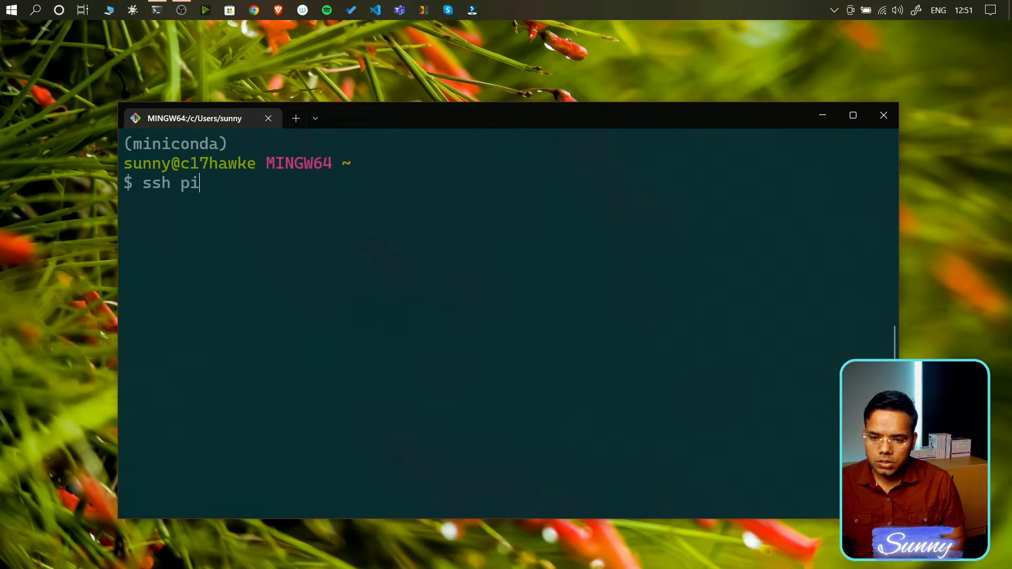
text(@)
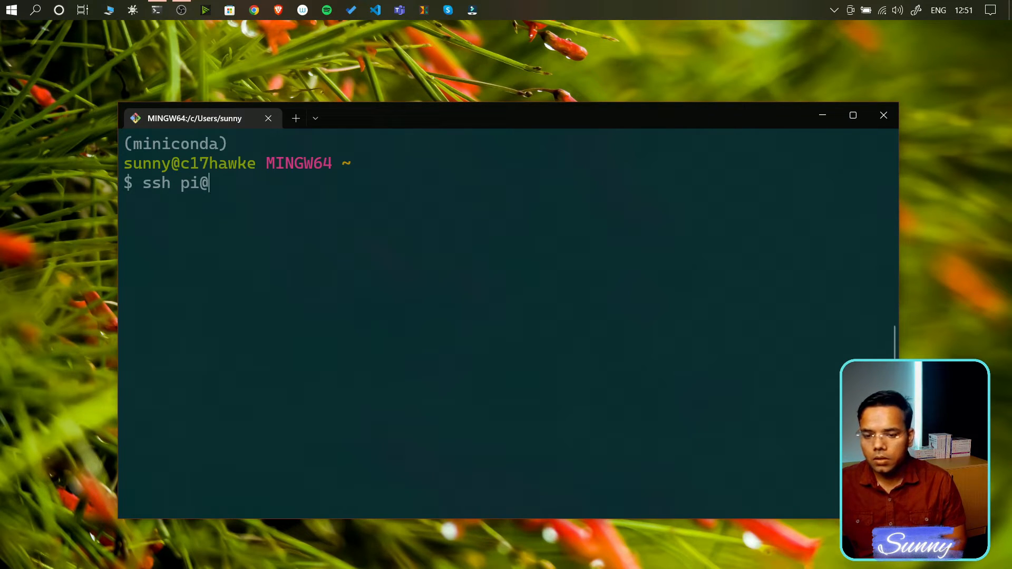
text(r)
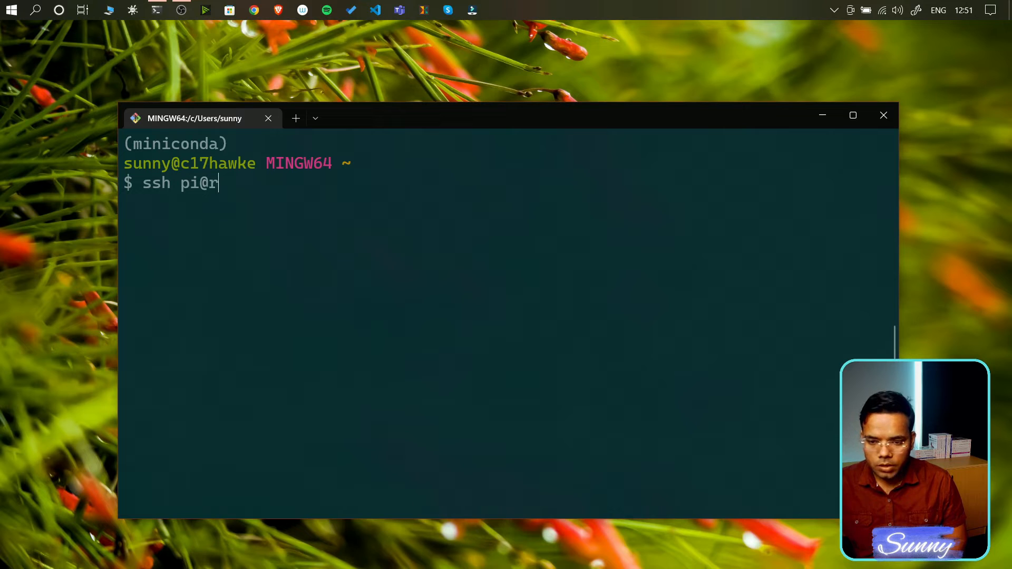
text(aspb)
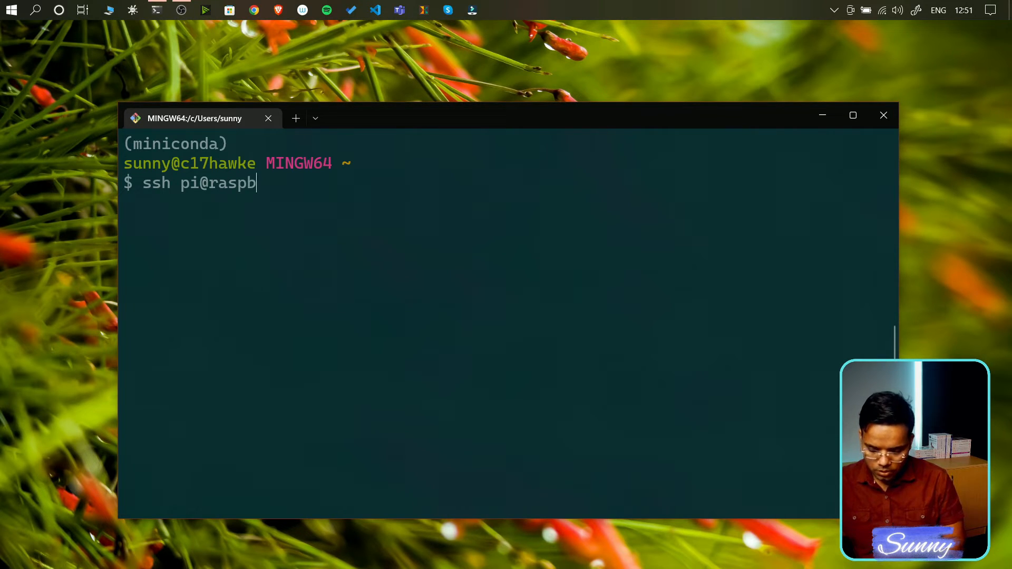
text(errypi.local)
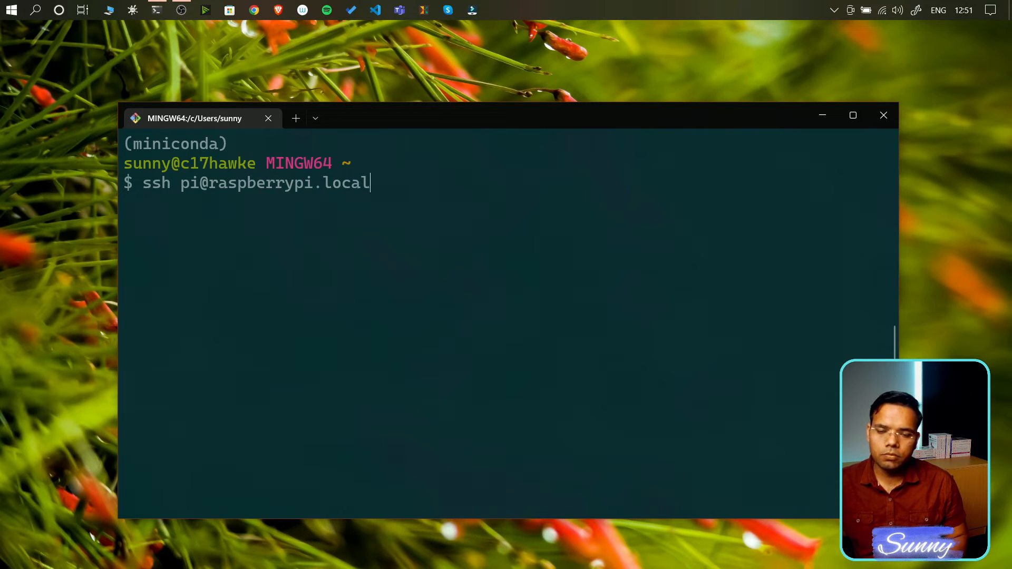
key(Return)
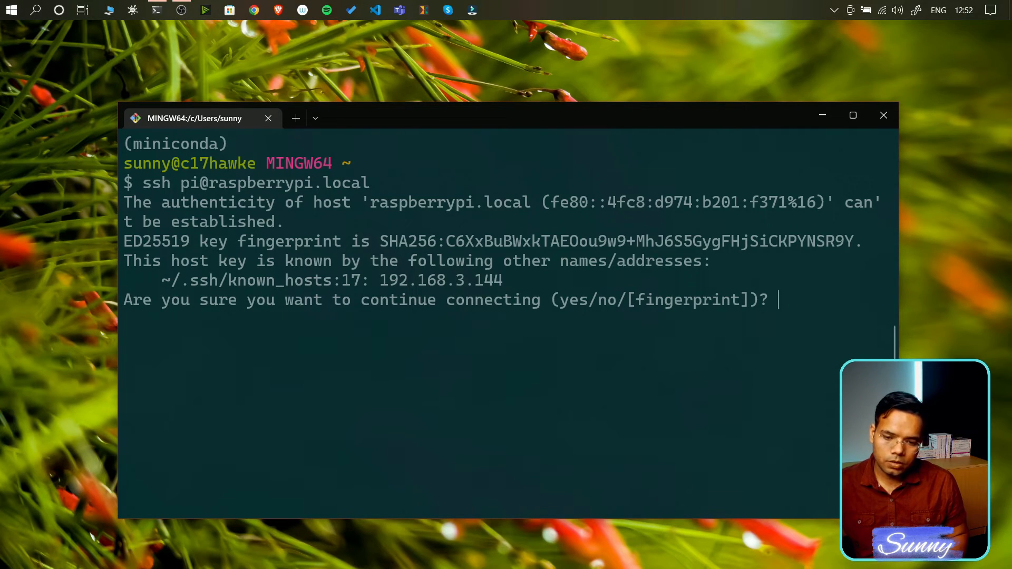
- Accept the Pi's host key with 'yes', log in with the password, and clear the screen
text(yes)
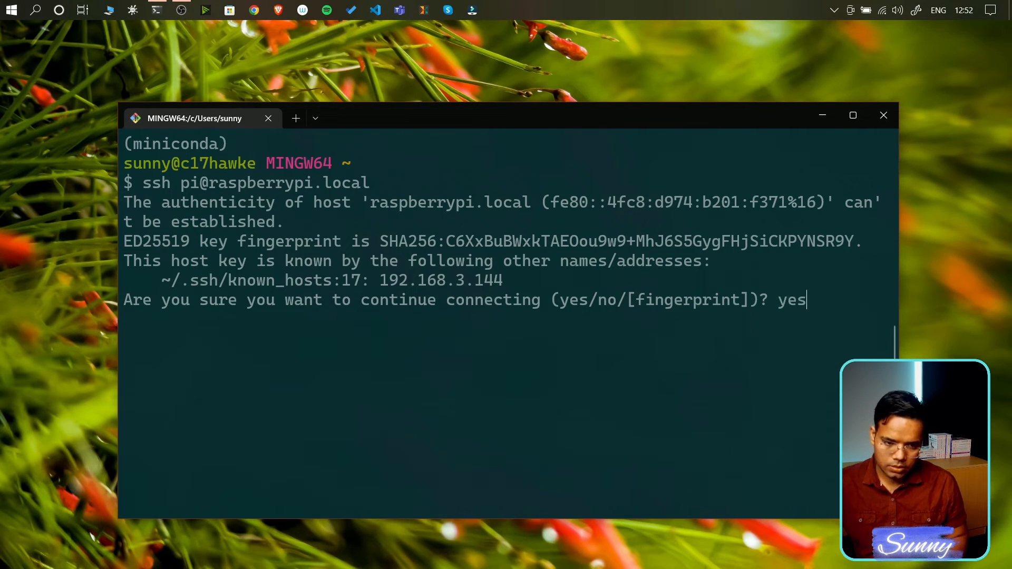
key(Return)
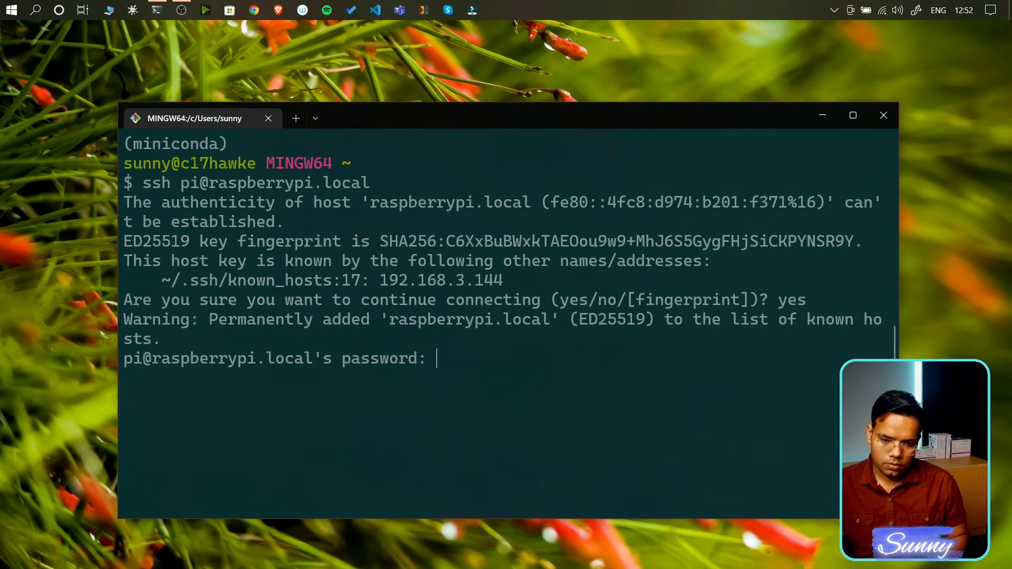
key(Return)
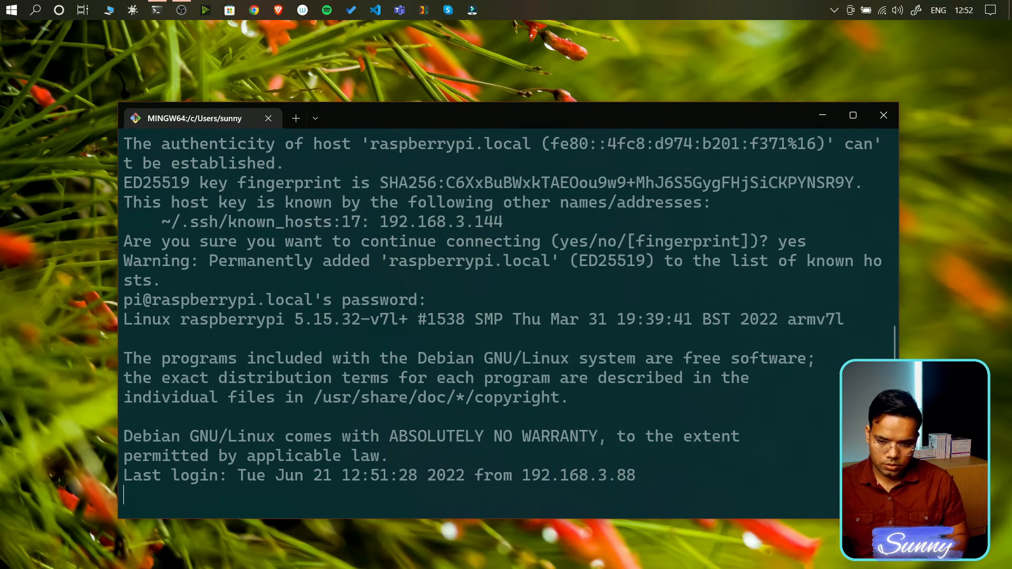
key(ctrl+l)
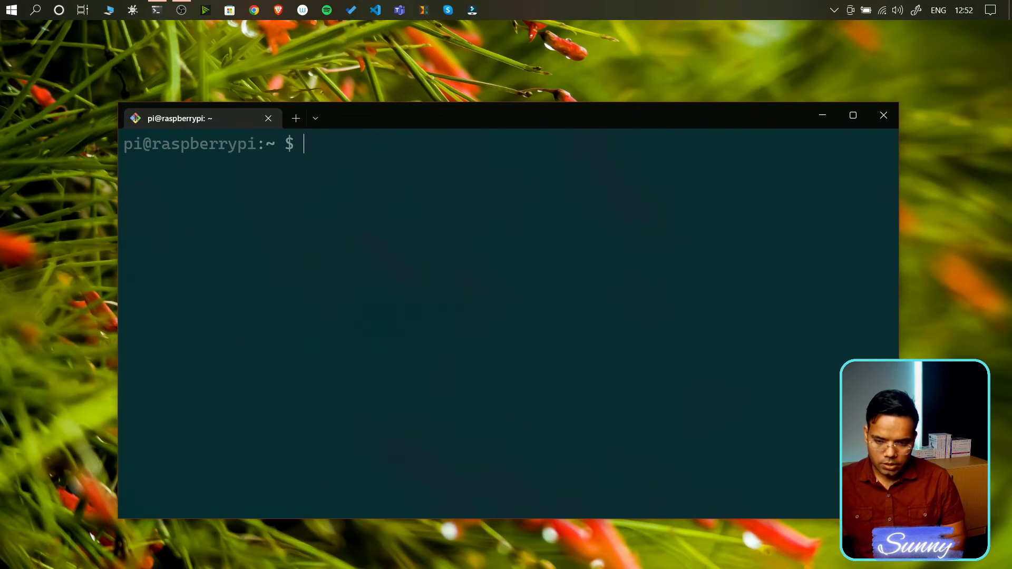